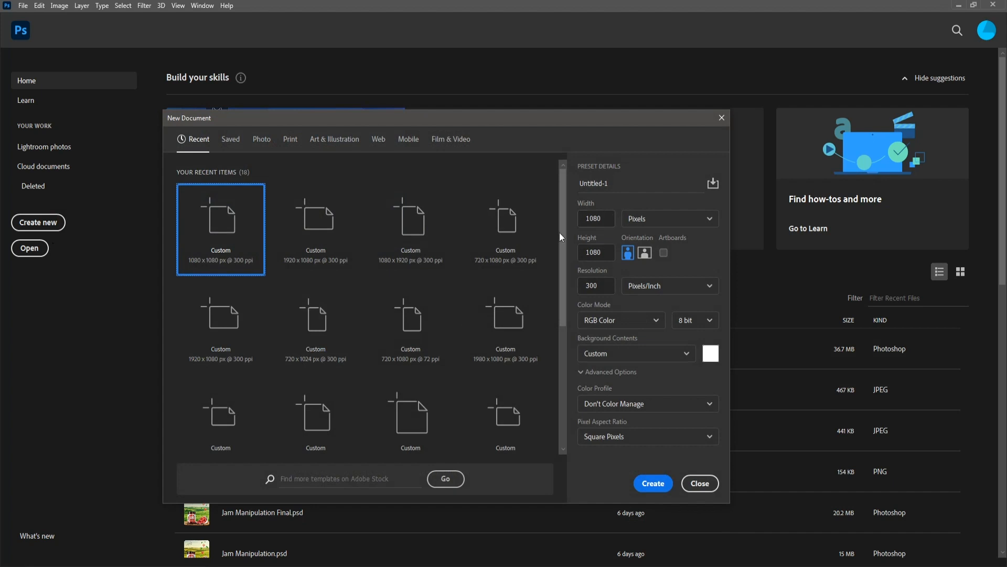
Create a 1080 × 1080 px document at 300 ppi and place the mossy forest photo, shifted to the right within the canvas.
{"action": "left_click", "coordinate": [652, 484]}
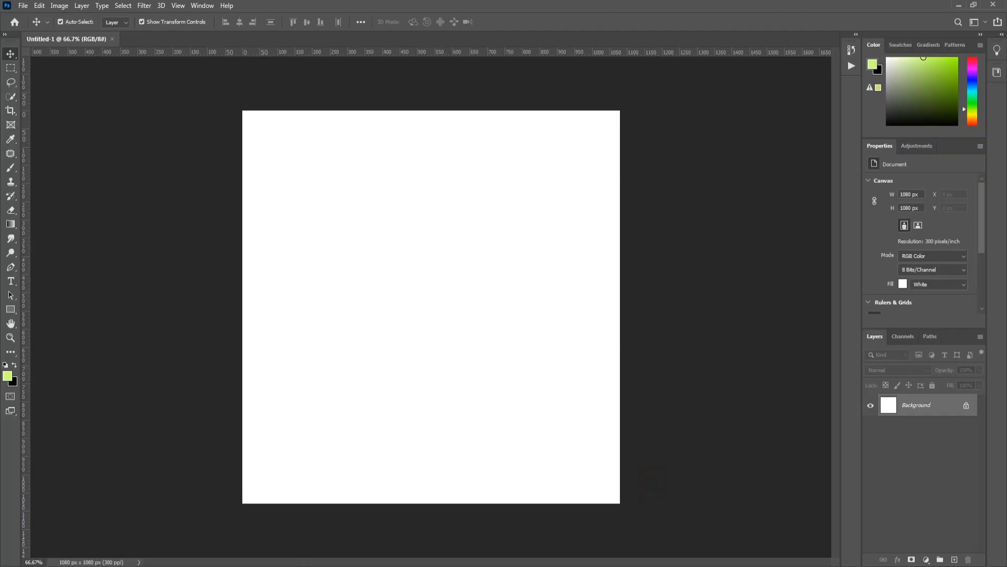
{"action": "key", "text": "alt+Tab"}
{"action": "left_click_drag", "start_coordinate": [423, 157], "coordinate": [447, 333]}
{"action": "key", "text": "alt+Tab"}
{"action": "left_click_drag", "start_coordinate": [431, 439], "coordinate": [431, 504]}
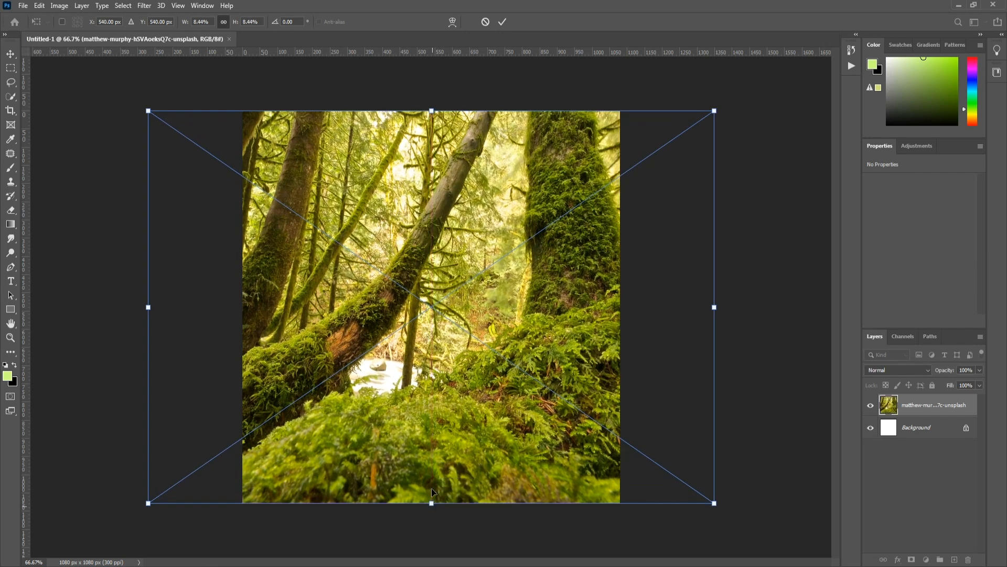
{"action": "left_click_drag", "start_coordinate": [428, 431], "coordinate": [472, 429]}
{"action": "left_click", "coordinate": [504, 23]}
Place the Rock 01.png image in the forest composition and position it in the canvas's lower-left corner.
{"action": "key", "text": "alt+Tab"}
{"action": "left_click", "coordinate": [531, 144]}
{"action": "key", "text": "alt+Tab"}
{"action": "left_click_drag", "start_coordinate": [530, 144], "coordinate": [320, 492]}
{"action": "left_click", "coordinate": [503, 23]}
{"action": "left_click", "coordinate": [659, 218]}
Duplicate the mossy rock, scale the copy down and position it in the canvas's lower-right corner.
{"action": "left_click_drag", "start_coordinate": [376, 470], "coordinate": [545, 455]}
{"action": "key", "text": "ctrl+z"}
{"action": "left_click", "coordinate": [664, 391]}
{"action": "left_click_drag", "start_coordinate": [646, 405], "coordinate": [609, 438]}
{"action": "left_click_drag", "start_coordinate": [461, 338], "coordinate": [461, 362]}
{"action": "left_click_drag", "start_coordinate": [460, 453], "coordinate": [530, 467]}
{"action": "key", "text": "Return"}
Make a second copy of the rock, move it up on the right side and send it below the Rock 01 layer.
{"action": "left_click", "coordinate": [555, 483]}
{"action": "left_click_drag", "start_coordinate": [555, 483], "coordinate": [535, 439]}
{"action": "key", "text": "ctrl+bracketleft"}
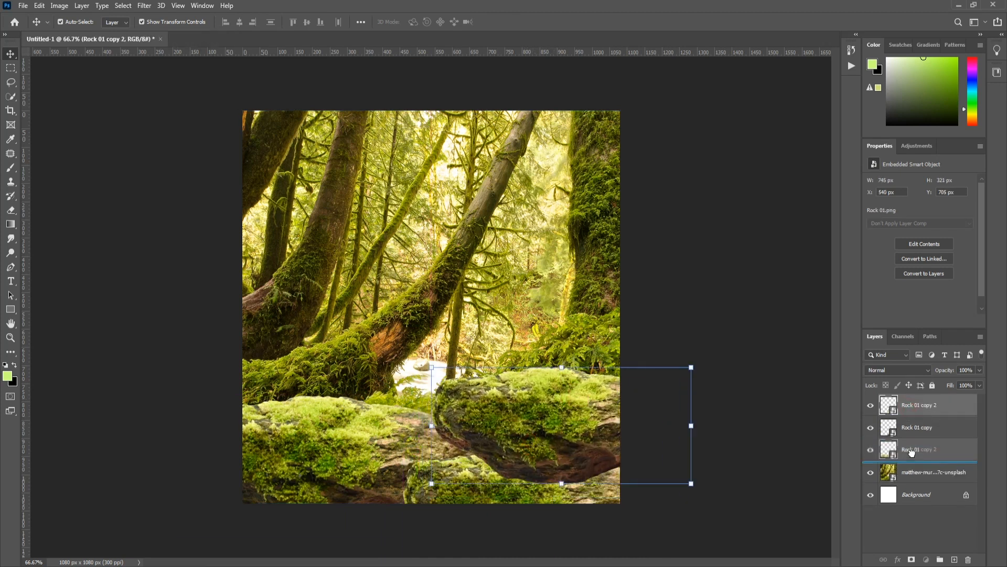
{"action": "key", "text": "ctrl+bracketleft"}
Tilt the rear rock, flip it horizontally and position it rising toward the right edge behind the two front rocks.
{"action": "left_click_drag", "start_coordinate": [698, 494], "coordinate": [715, 472]}
{"action": "left_click_drag", "start_coordinate": [733, 485], "coordinate": [735, 452]}
{"action": "left_click_drag", "start_coordinate": [592, 428], "coordinate": [582, 494]}
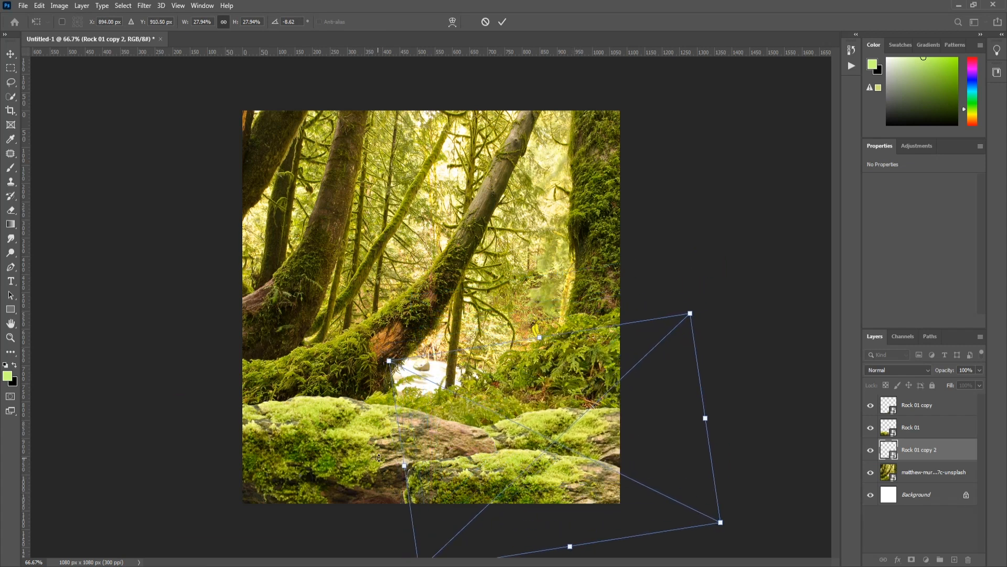
{"action": "mouse_move", "coordinate": [571, 421]}
{"action": "left_mouse_down"}
{"action": "mouse_move", "coordinate": [566, 402]}
{"action": "mouse_move", "coordinate": [563, 412]}
{"action": "left_mouse_up"}
{"action": "right_click", "coordinate": [563, 401]}
{"action": "left_click", "coordinate": [582, 384]}
{"action": "left_click_drag", "start_coordinate": [742, 350], "coordinate": [715, 299]}
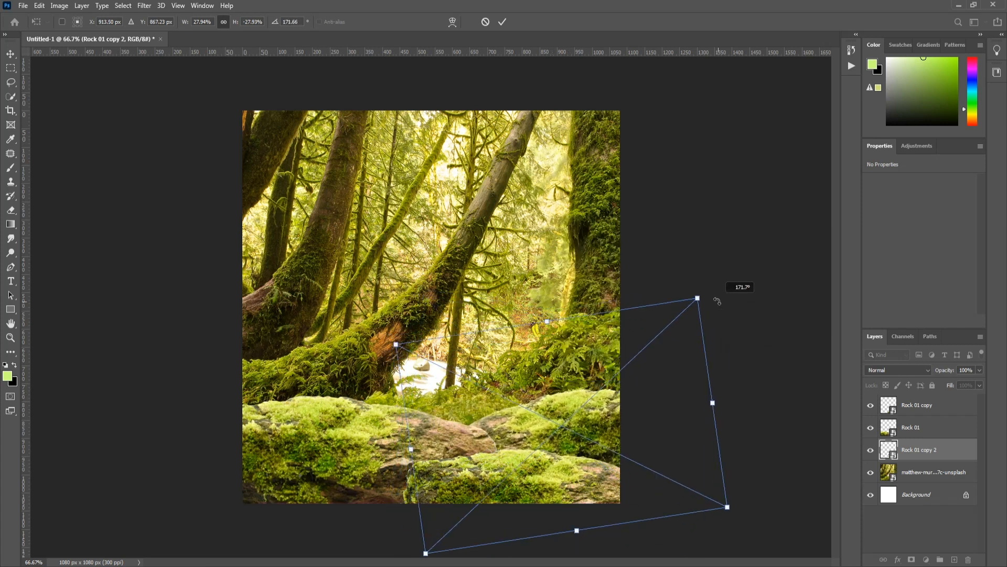
{"action": "mouse_move", "coordinate": [608, 417]}
{"action": "left_mouse_down"}
{"action": "mouse_move", "coordinate": [623, 396]}
{"action": "mouse_move", "coordinate": [603, 404]}
{"action": "left_mouse_up"}
{"action": "left_click", "coordinate": [502, 21]}
Resize and slightly rotate the large left rock, and reposition it in the lower-left corner.
{"action": "left_click", "coordinate": [314, 420]}
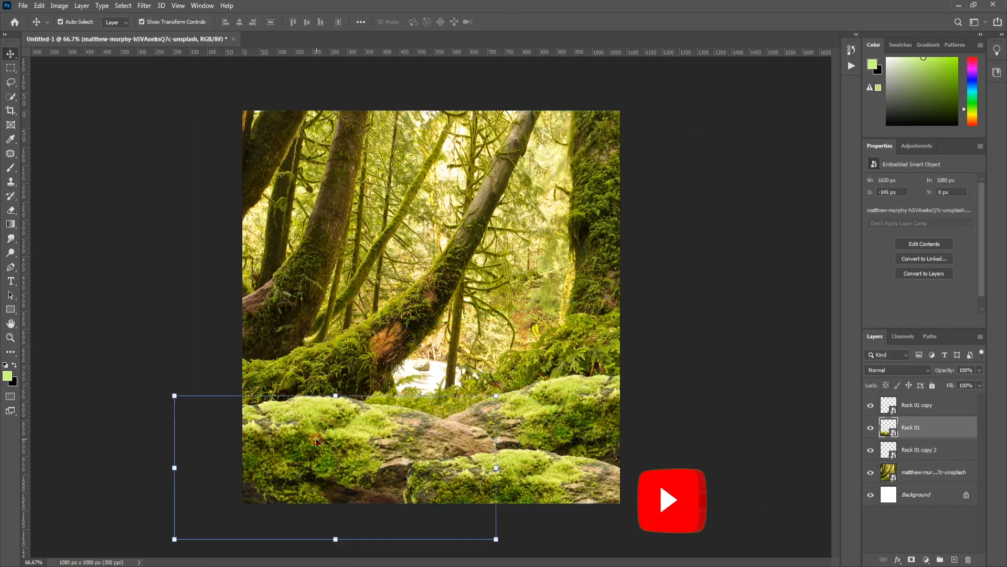
{"action": "left_click", "coordinate": [191, 384]}
{"action": "left_click_drag", "start_coordinate": [207, 396], "coordinate": [228, 384]}
{"action": "left_click_drag", "start_coordinate": [546, 289], "coordinate": [551, 307]}
{"action": "left_click_drag", "start_coordinate": [374, 432], "coordinate": [359, 448]}
{"action": "left_click", "coordinate": [502, 21]}
{"action": "left_click", "coordinate": [692, 222]}
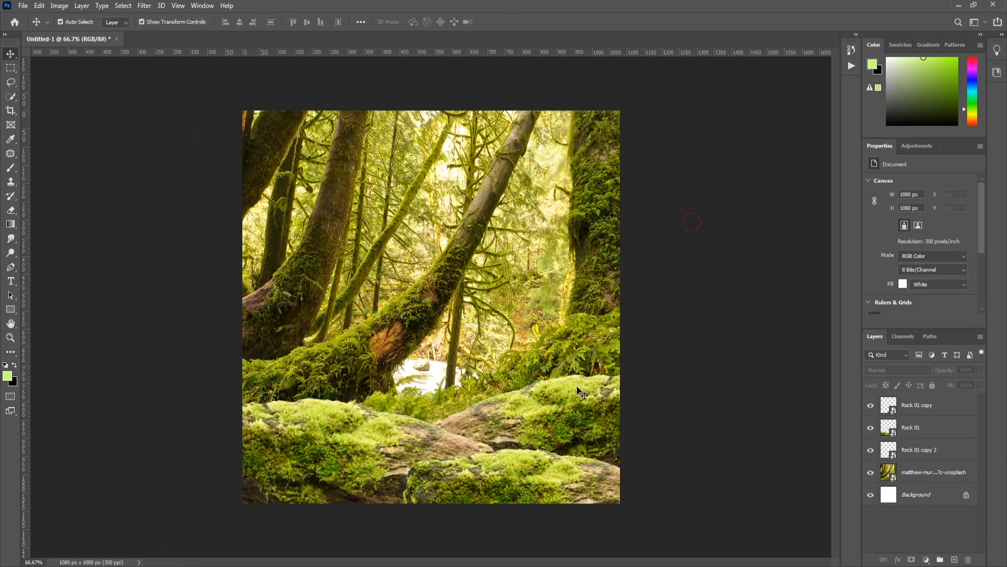
Open the Sprite can PNG as a separate document and select the can with Select Subject.
{"action": "key", "text": "alt+Tab"}
{"action": "left_click_drag", "start_coordinate": [471, 139], "coordinate": [475, 42]}
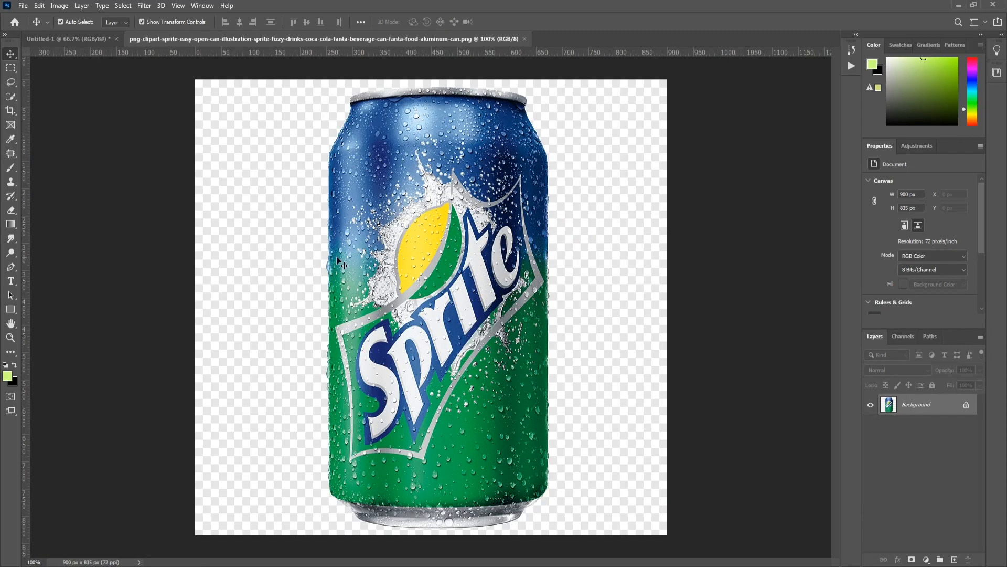
{"action": "left_click", "coordinate": [123, 6]}
{"action": "left_click", "coordinate": [394, 216]}
{"action": "left_click", "coordinate": [127, 6]}
{"action": "left_click", "coordinate": [141, 133]}
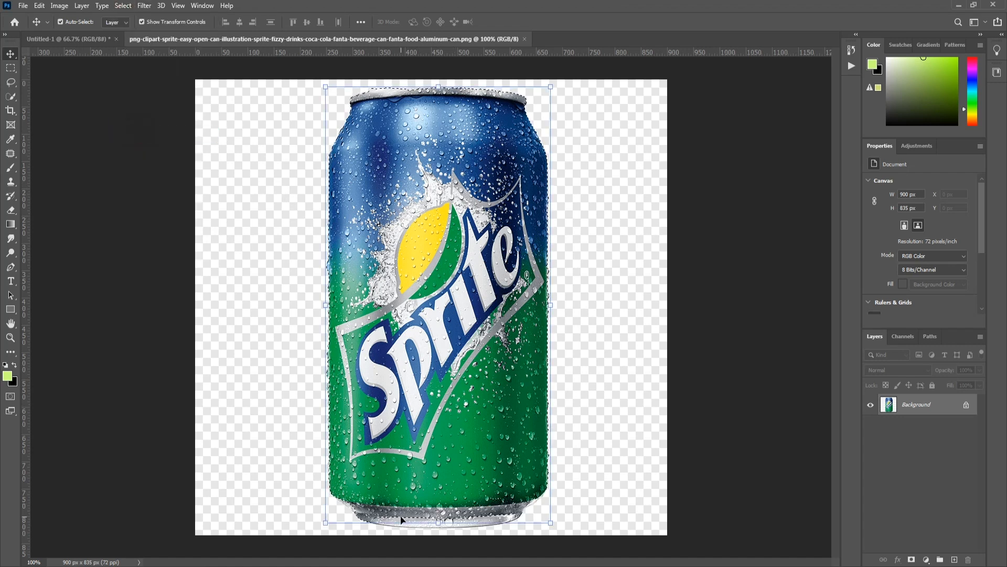
Refine the selection along the can's bottom rim with the Quick Selection tool, adding the metal base and removing excess.
{"action": "key", "text": "w"}
{"action": "mouse_move", "coordinate": [388, 519]}
{"action": "left_mouse_down"}
{"action": "mouse_move", "coordinate": [418, 523]}
{"action": "mouse_move", "coordinate": [376, 519]}
{"action": "mouse_move", "coordinate": [434, 532]}
{"action": "mouse_move", "coordinate": [508, 519]}
{"action": "left_mouse_up"}
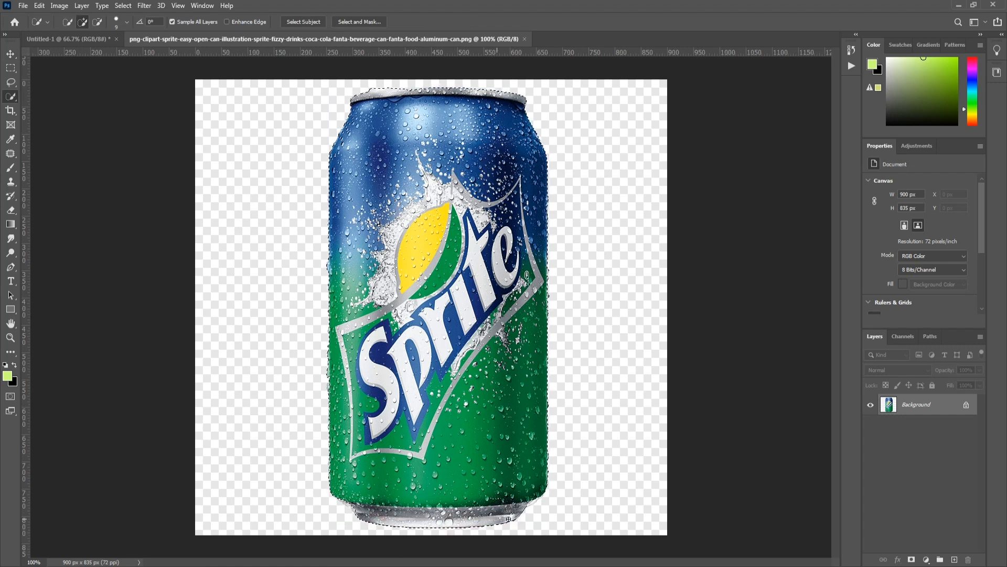
{"action": "left_click", "coordinate": [531, 502], "text": "alt"}
{"action": "left_click", "coordinate": [343, 507], "text": "alt"}
{"action": "mouse_move", "coordinate": [342, 503]}
{"action": "left_mouse_down"}
{"action": "mouse_move", "coordinate": [380, 527]}
{"action": "mouse_move", "coordinate": [353, 522]}
{"action": "left_mouse_up"}
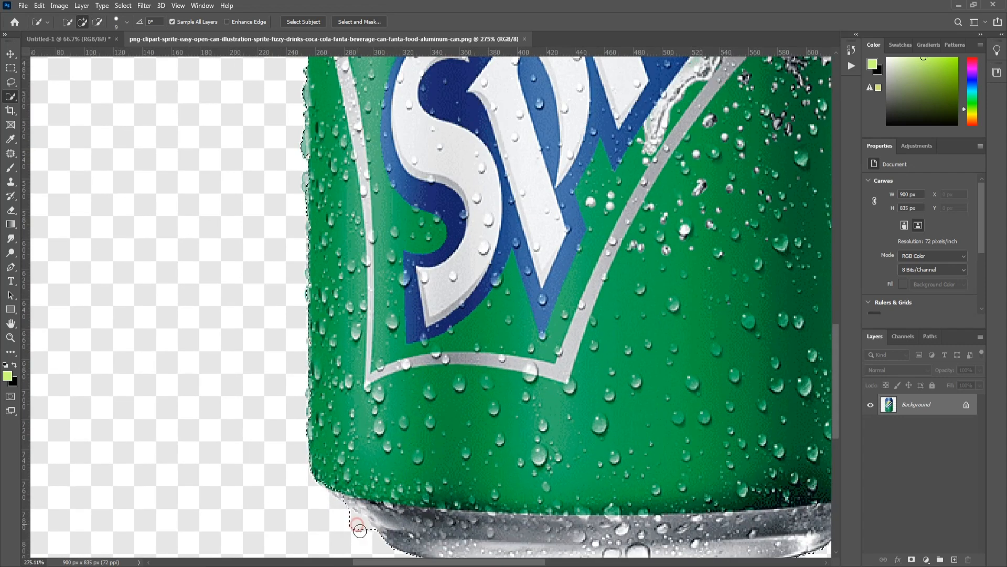
{"action": "left_click_drag", "start_coordinate": [341, 497], "coordinate": [275, 470]}
Correct the selection at the can's top rim, cutting away the excess area above it with the Lasso tool.
{"action": "mouse_move", "coordinate": [394, 105]}
{"action": "left_mouse_down"}
{"action": "mouse_move", "coordinate": [415, 128]}
{"action": "mouse_move", "coordinate": [397, 142]}
{"action": "mouse_move", "coordinate": [325, 140]}
{"action": "mouse_move", "coordinate": [362, 133]}
{"action": "left_mouse_up"}
{"action": "left_click", "coordinate": [398, 117], "text": "alt"}
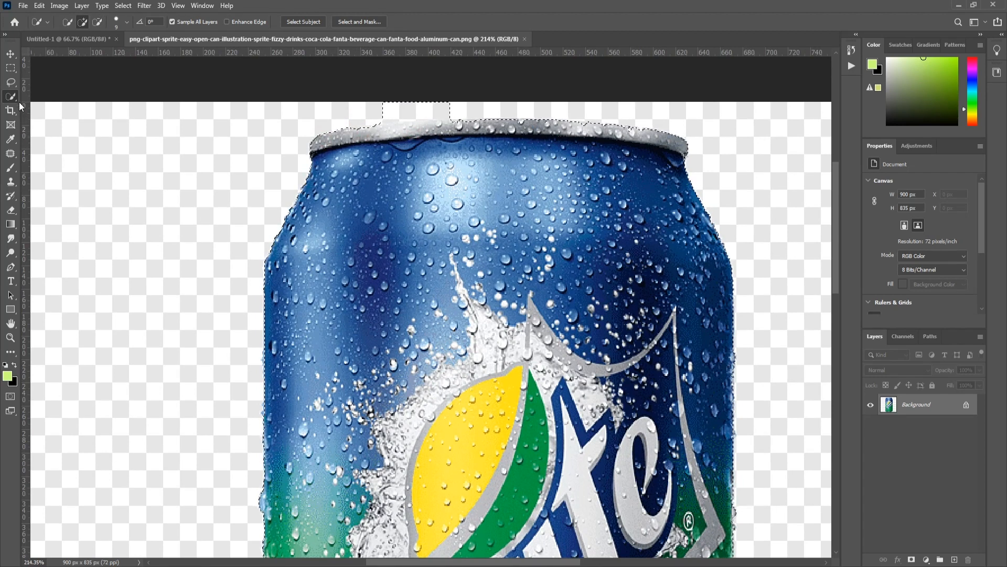
{"action": "key", "text": "l"}
{"action": "left_click", "coordinate": [351, 122]}
{"action": "key", "text": "ctrl+z"}
{"action": "left_click_drag", "start_coordinate": [337, 125], "coordinate": [345, 123]}
{"action": "mouse_move", "coordinate": [467, 109]}
{"action": "left_mouse_down"}
{"action": "mouse_move", "coordinate": [377, 97]}
{"action": "mouse_move", "coordinate": [285, 133]}
{"action": "mouse_move", "coordinate": [335, 125]}
{"action": "left_mouse_up"}
{"action": "left_click_drag", "start_coordinate": [431, 111], "coordinate": [468, 194]}
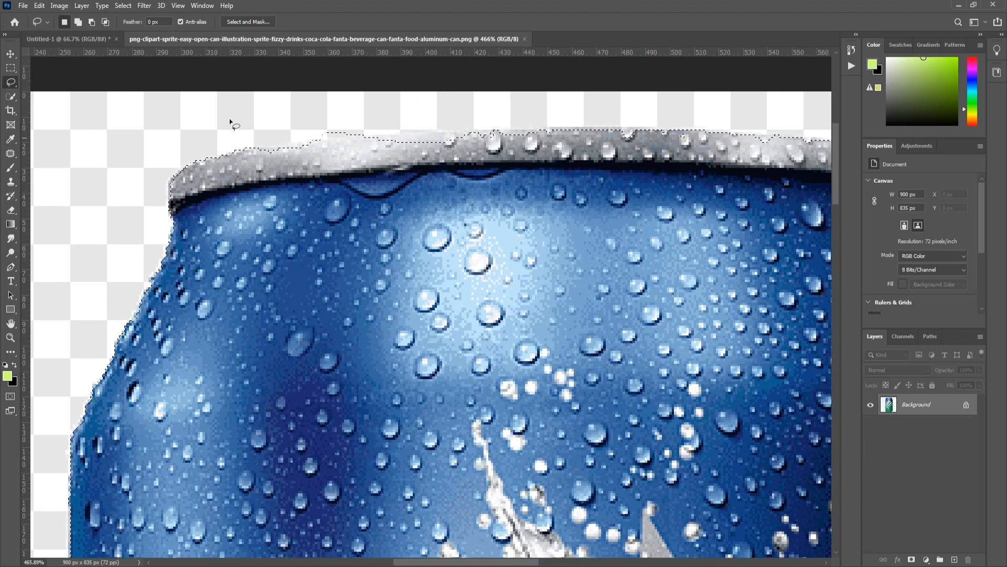
Add the missed part of the top rim with Quick Selection, and subtract the area above the rim's curve with the Lasso.
{"action": "left_click", "coordinate": [11, 96]}
{"action": "left_click", "coordinate": [454, 147]}
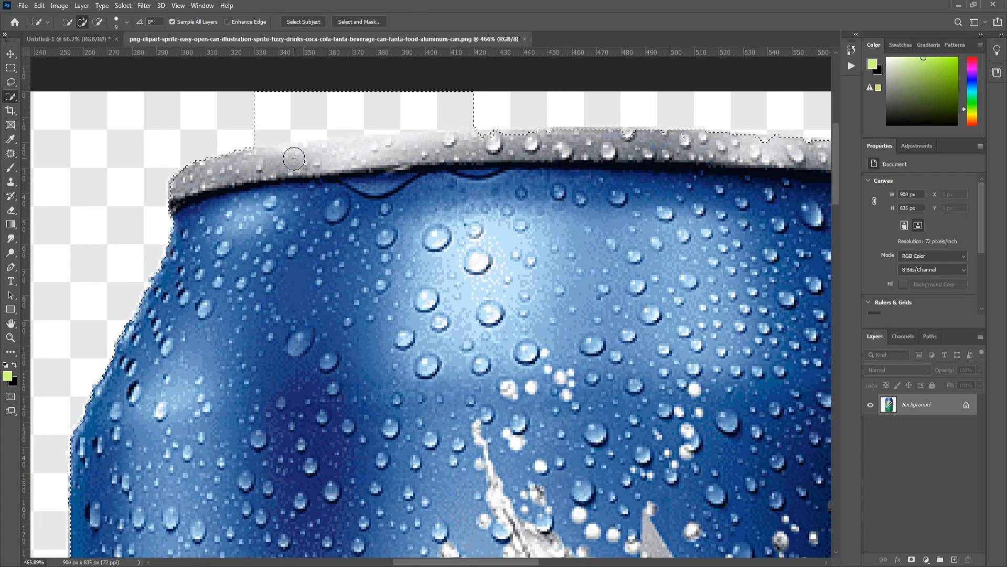
{"action": "key", "text": "l"}
{"action": "left_click_drag", "start_coordinate": [181, 129], "coordinate": [259, 146]}
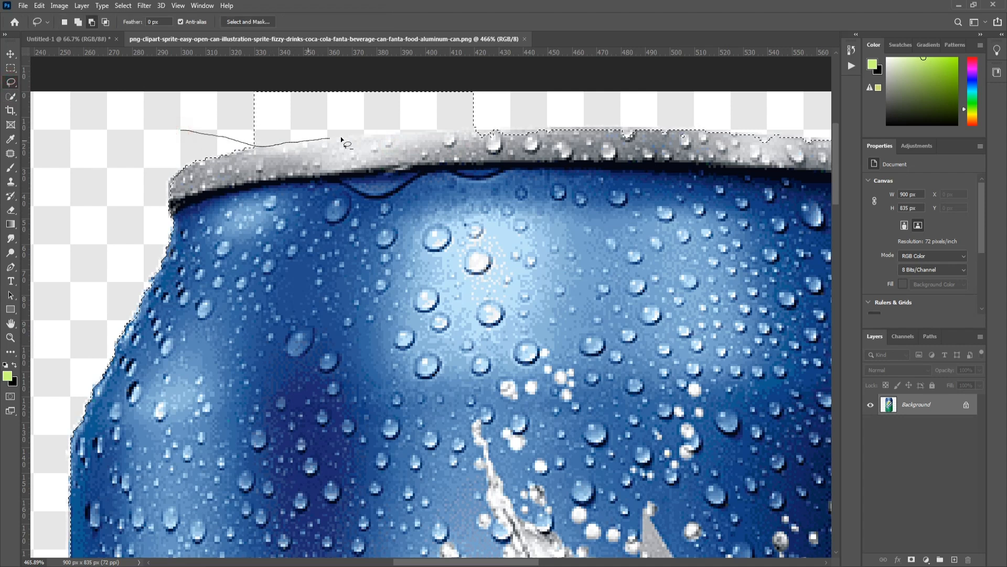
{"action": "mouse_move", "coordinate": [502, 96]}
{"action": "left_mouse_down"}
{"action": "mouse_move", "coordinate": [277, 76]}
{"action": "mouse_move", "coordinate": [181, 132]}
{"action": "left_mouse_up"}
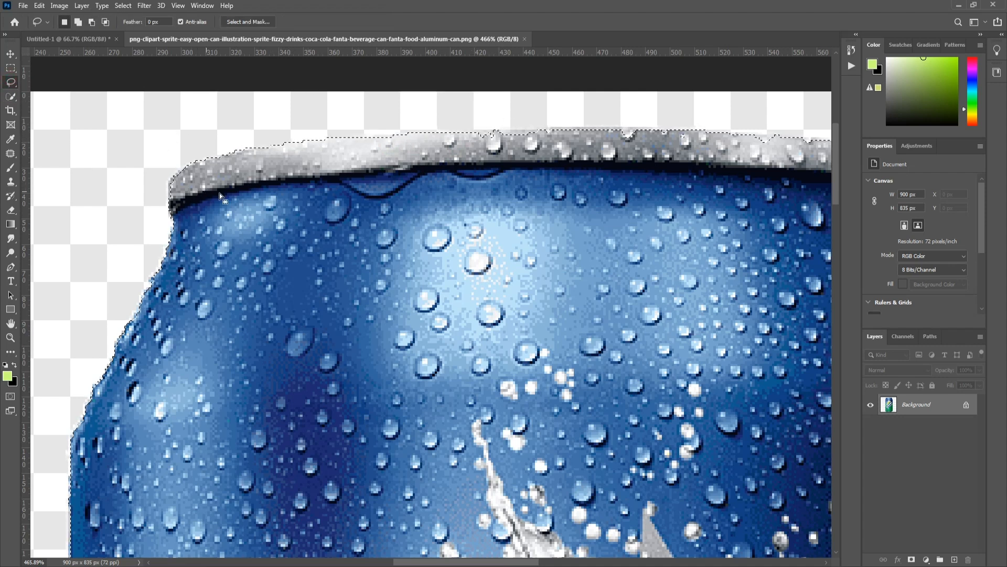
Move the selected can into the forest composition, then scale, tilt and position it among the rocks.
{"action": "key", "text": "ctrl+0"}
{"action": "left_click", "coordinate": [10, 54]}
{"action": "left_click_drag", "start_coordinate": [408, 225], "coordinate": [358, 232]}
{"action": "left_click_drag", "start_coordinate": [378, 281], "coordinate": [416, 287]}
{"action": "left_click_drag", "start_coordinate": [416, 155], "coordinate": [417, 195]}
{"action": "left_click_drag", "start_coordinate": [418, 303], "coordinate": [426, 329]}
{"action": "left_click_drag", "start_coordinate": [495, 460], "coordinate": [517, 444]}
{"action": "left_click_drag", "start_coordinate": [462, 390], "coordinate": [451, 401]}
{"action": "left_click", "coordinate": [520, 21]}
Place the can layer between Rock 01 and Rock 01 copy 2, and adjust its size, tilt and position behind the front rocks.
{"action": "left_click_drag", "start_coordinate": [918, 409], "coordinate": [921, 461]}
{"action": "left_click_drag", "start_coordinate": [432, 361], "coordinate": [426, 368]}
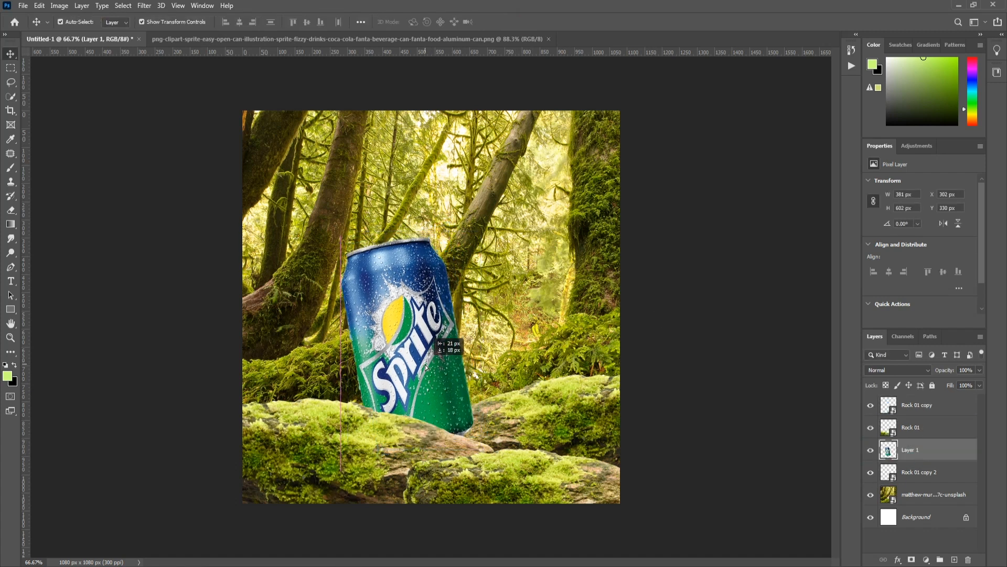
{"action": "left_click_drag", "start_coordinate": [479, 233], "coordinate": [471, 229]}
{"action": "mouse_move", "coordinate": [434, 305]}
{"action": "left_mouse_down"}
{"action": "mouse_move", "coordinate": [445, 295]}
{"action": "mouse_move", "coordinate": [459, 314]}
{"action": "mouse_move", "coordinate": [452, 309]}
{"action": "left_mouse_up"}
{"action": "left_click_drag", "start_coordinate": [482, 235], "coordinate": [487, 224]}
{"action": "left_click_drag", "start_coordinate": [450, 293], "coordinate": [448, 297]}
{"action": "left_click", "coordinate": [519, 21]}
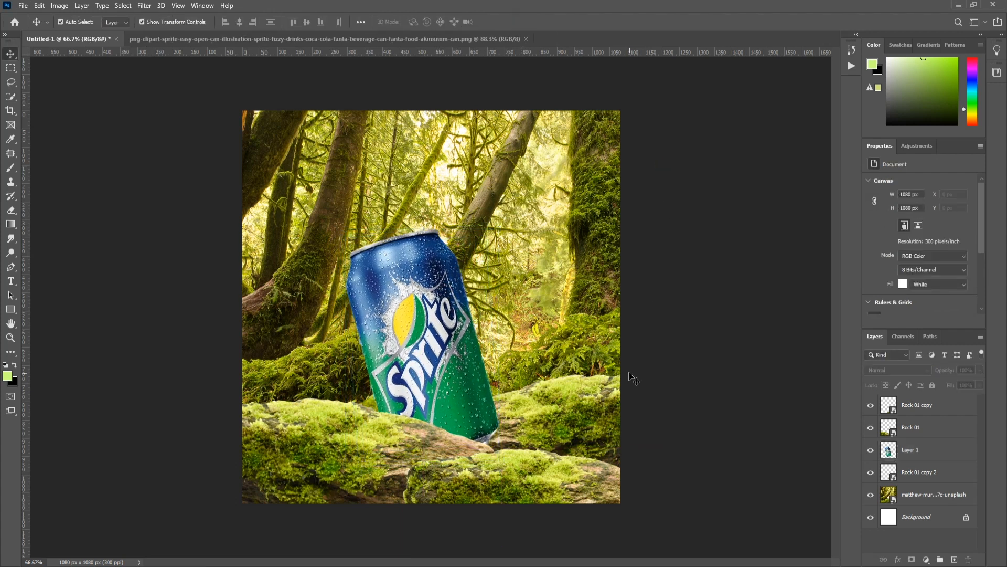
Examine which layers hold the can, the three rocks and the forest, toggling the visibility of Rock 01 copy 2.
{"action": "left_click", "coordinate": [918, 457]}
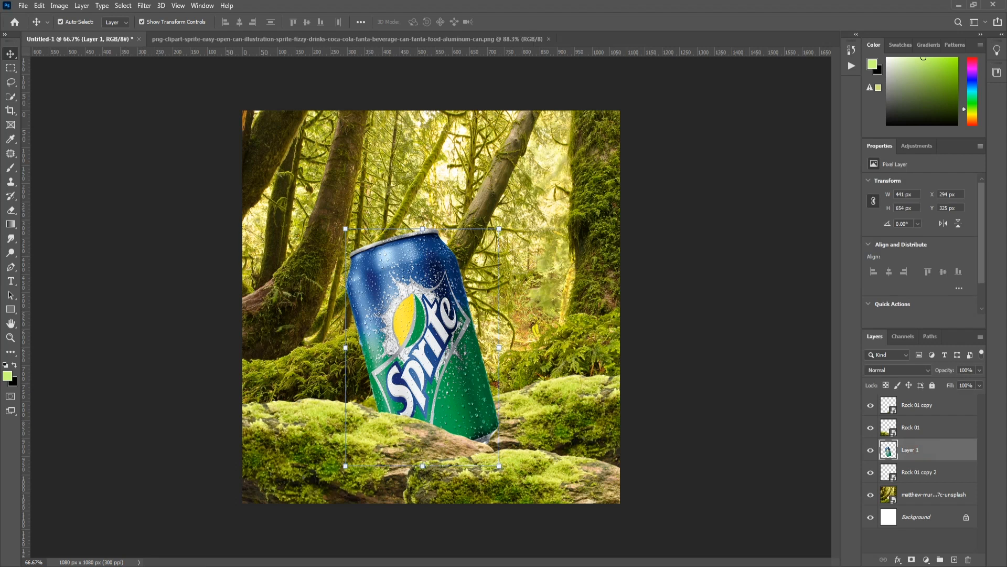
{"action": "left_click", "coordinate": [553, 491]}
{"action": "left_click", "coordinate": [555, 420], "text": "shift"}
{"action": "left_click", "coordinate": [313, 458], "text": "shift"}
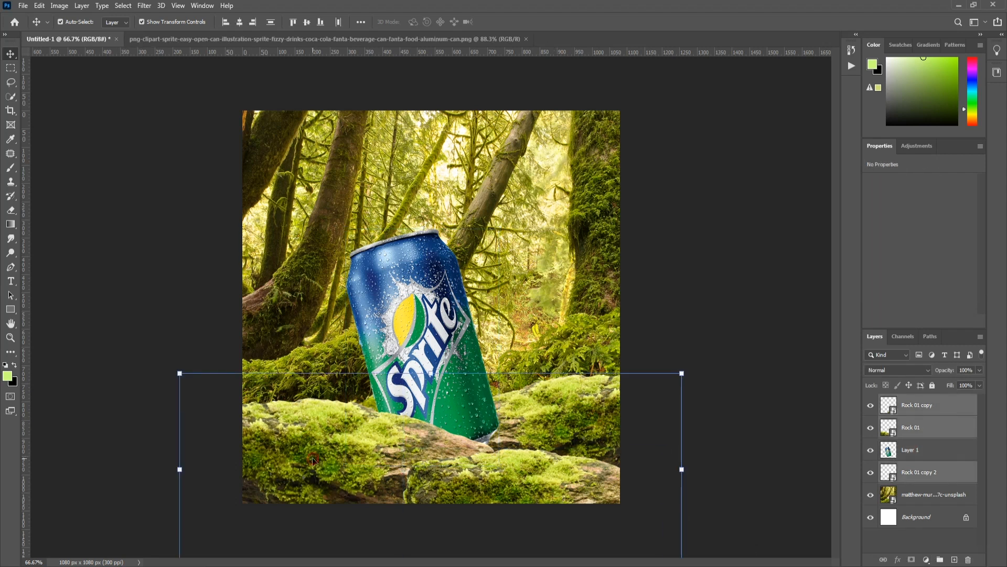
{"action": "left_click", "coordinate": [929, 504]}
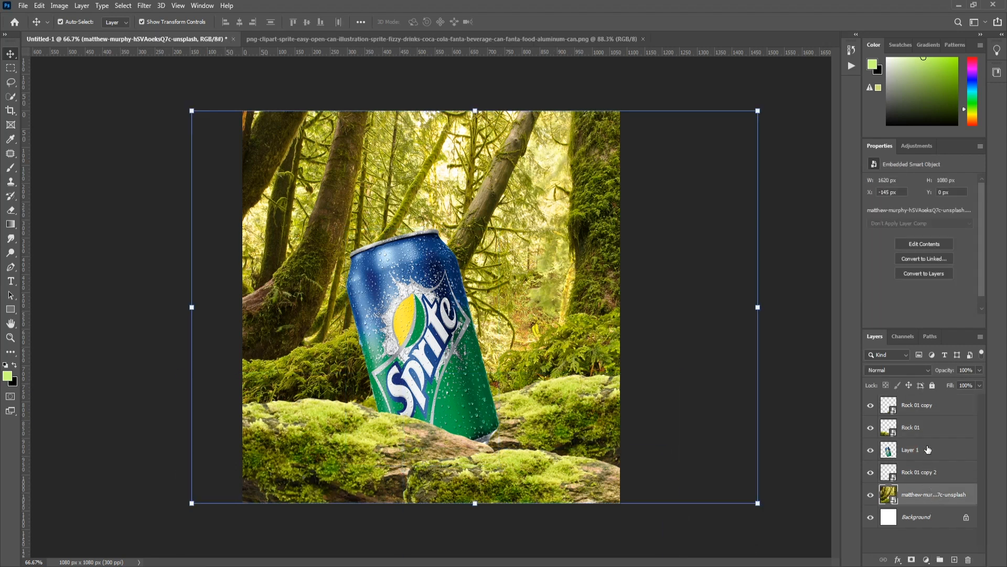
{"action": "left_click", "coordinate": [926, 408]}
{"action": "left_click", "coordinate": [913, 473]}
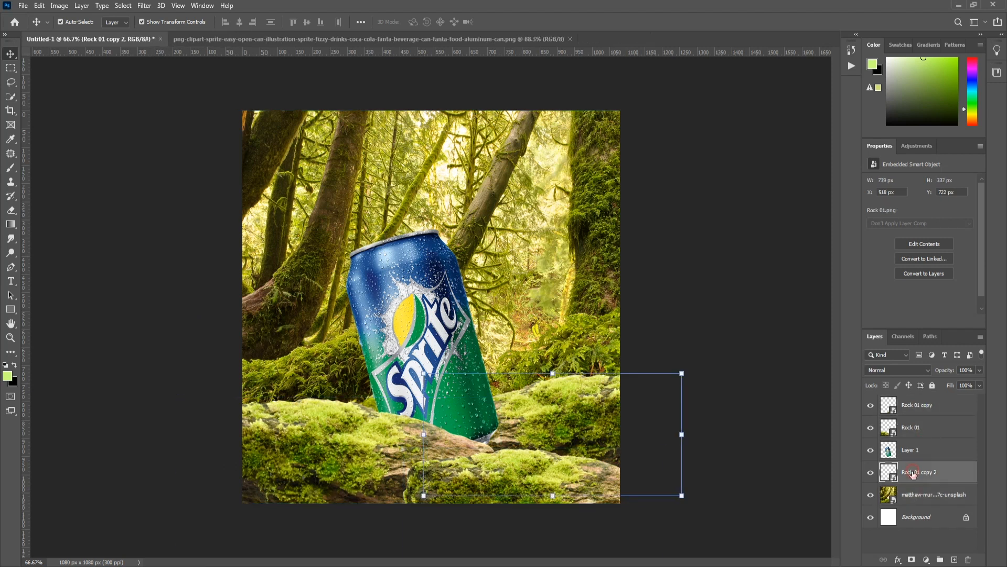
{"action": "left_click", "coordinate": [871, 474]}
{"action": "left_click", "coordinate": [870, 474]}
Add a Color Balance adjustment clipped to Rock 01 copy, with midtones Magenta–Green at -26 and Yellow–Blue at +52.
{"action": "left_click", "coordinate": [935, 431]}
{"action": "left_click", "coordinate": [938, 408], "text": "shift"}
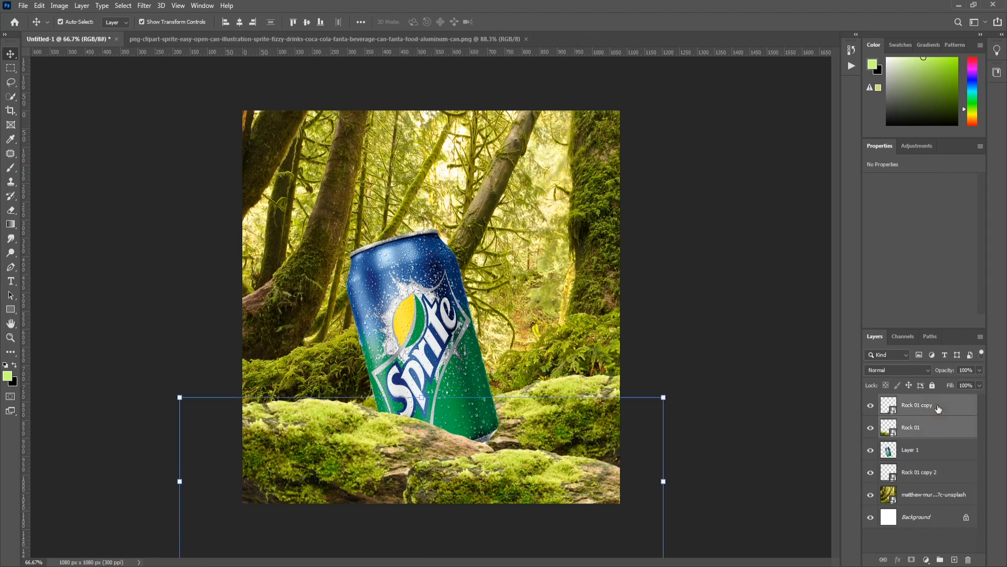
{"action": "left_click", "coordinate": [926, 560]}
{"action": "left_click", "coordinate": [945, 461]}
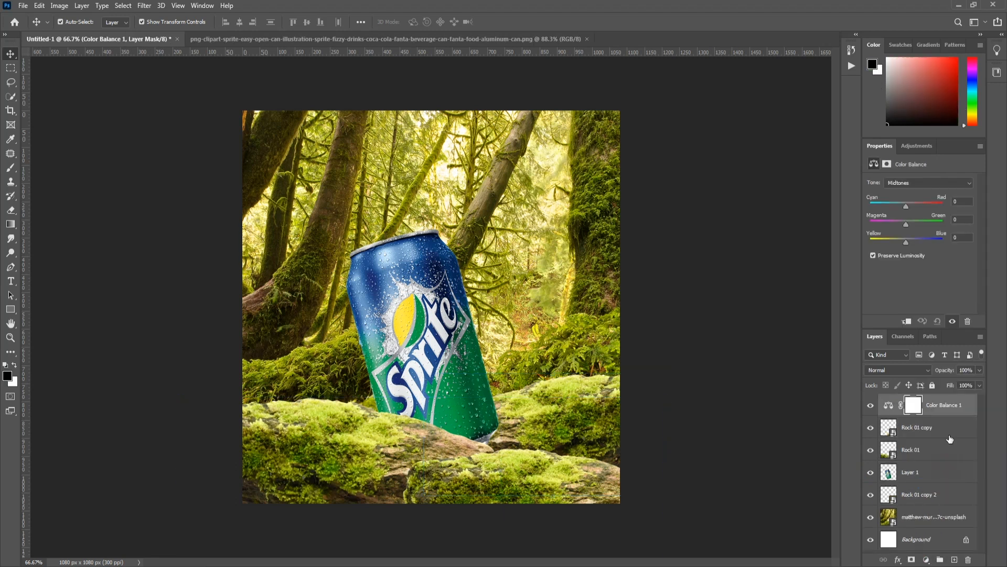
{"action": "left_click", "coordinate": [916, 243]}
{"action": "left_click", "coordinate": [909, 415], "text": "alt"}
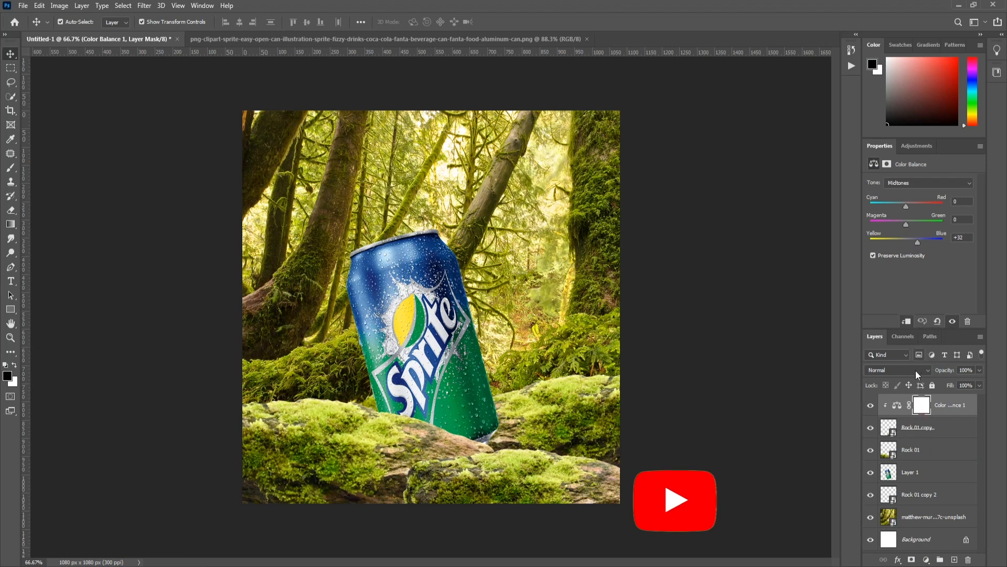
{"action": "left_click", "coordinate": [894, 243]}
{"action": "left_click", "coordinate": [925, 243]}
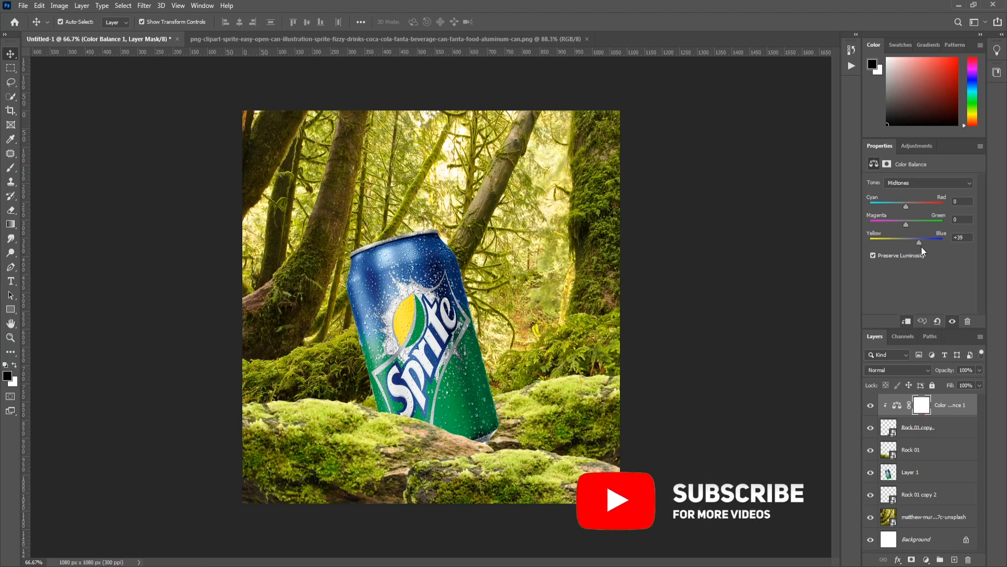
{"action": "left_click", "coordinate": [921, 224]}
{"action": "left_click_drag", "start_coordinate": [921, 226], "coordinate": [895, 226]}
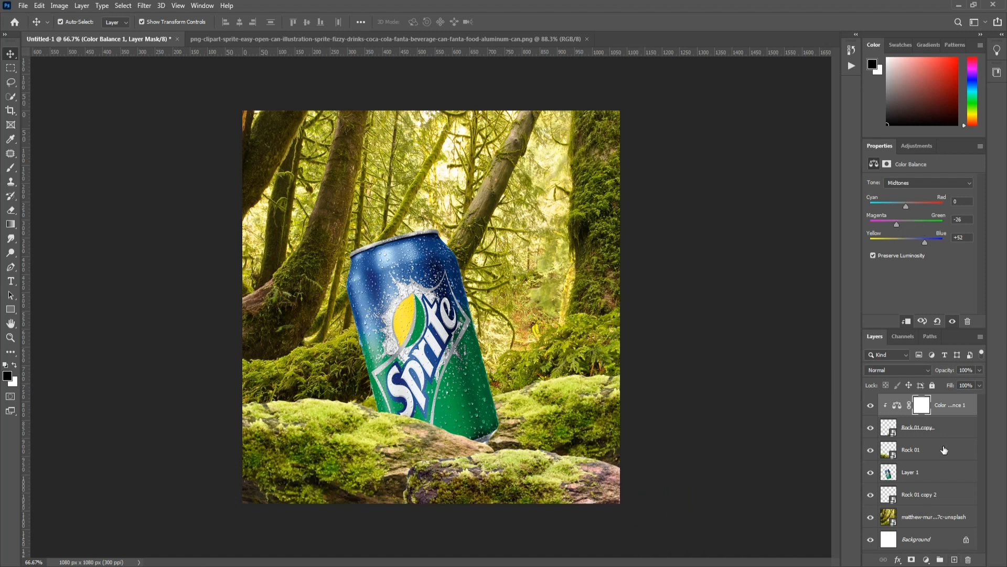
Duplicate the Color Balance adjustment above Rock 01 copy 2 and clip the copy to that rock.
{"action": "left_click", "coordinate": [928, 455]}
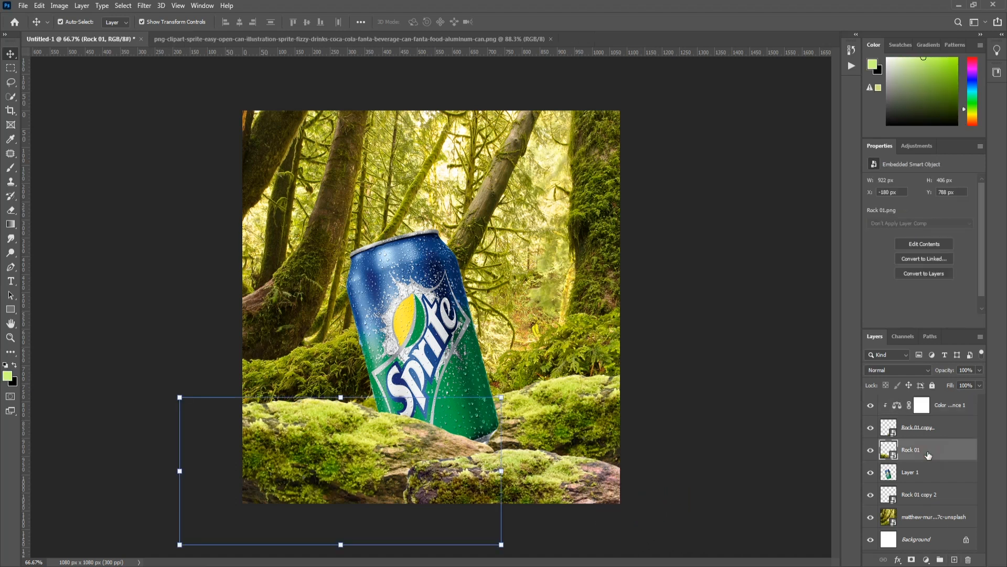
{"action": "left_click", "coordinate": [945, 410]}
{"action": "left_click_drag", "start_coordinate": [942, 411], "coordinate": [932, 509]}
{"action": "left_click", "coordinate": [926, 460], "text": "alt"}
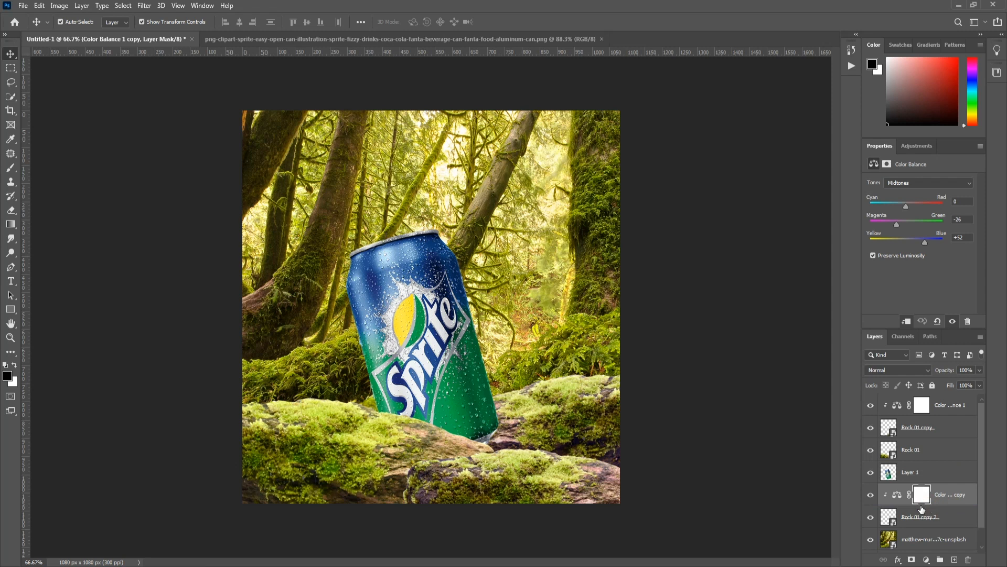
{"action": "left_click", "coordinate": [697, 420]}
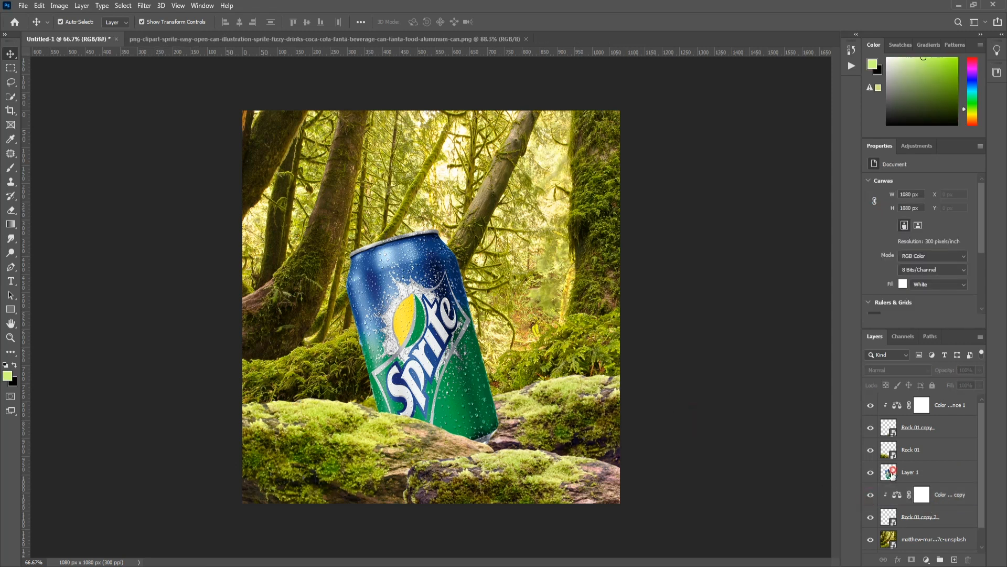
Add a Curves adjustment clipped to the can layer, lowering the white point's output to 186 to darken the can.
{"action": "left_click", "coordinate": [892, 472]}
{"action": "left_click", "coordinate": [926, 560]}
{"action": "left_click", "coordinate": [939, 423]}
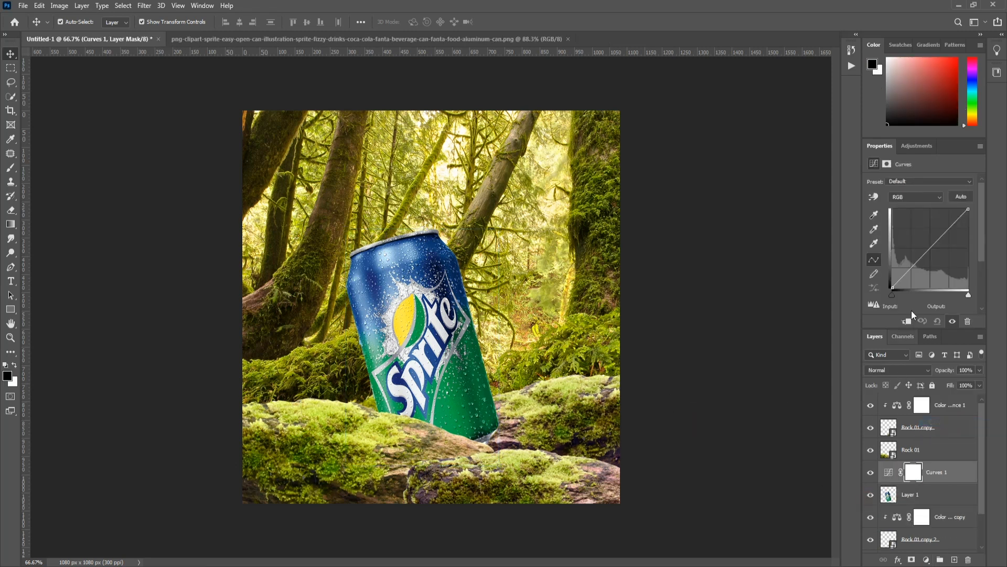
{"action": "left_click_drag", "start_coordinate": [965, 212], "coordinate": [977, 232]}
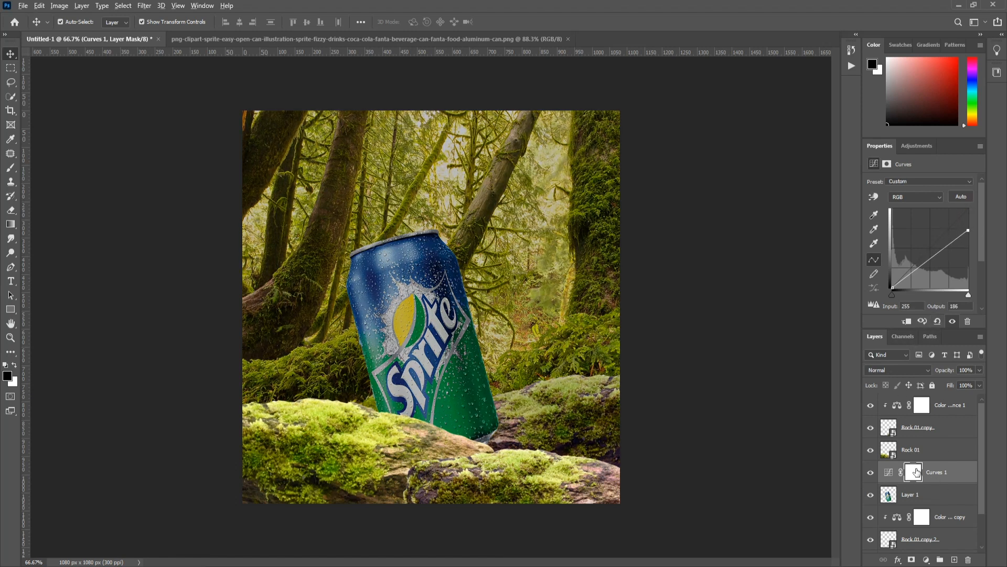
{"action": "left_click", "coordinate": [917, 482], "text": "alt"}
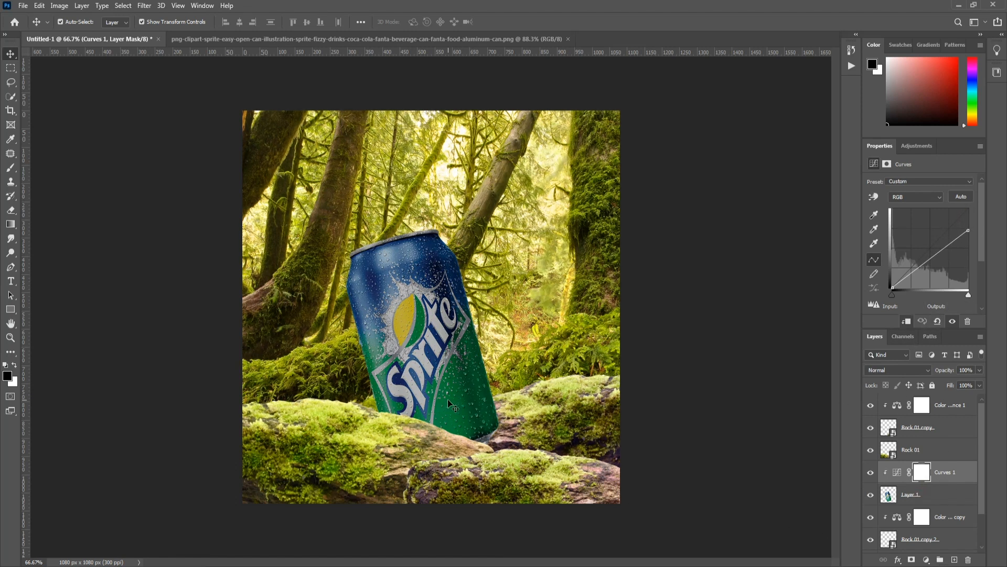
Set up the Brush tool with 87% opacity and 78% flow for painting on the Curves 1 mask.
{"action": "left_click", "coordinate": [10, 169]}
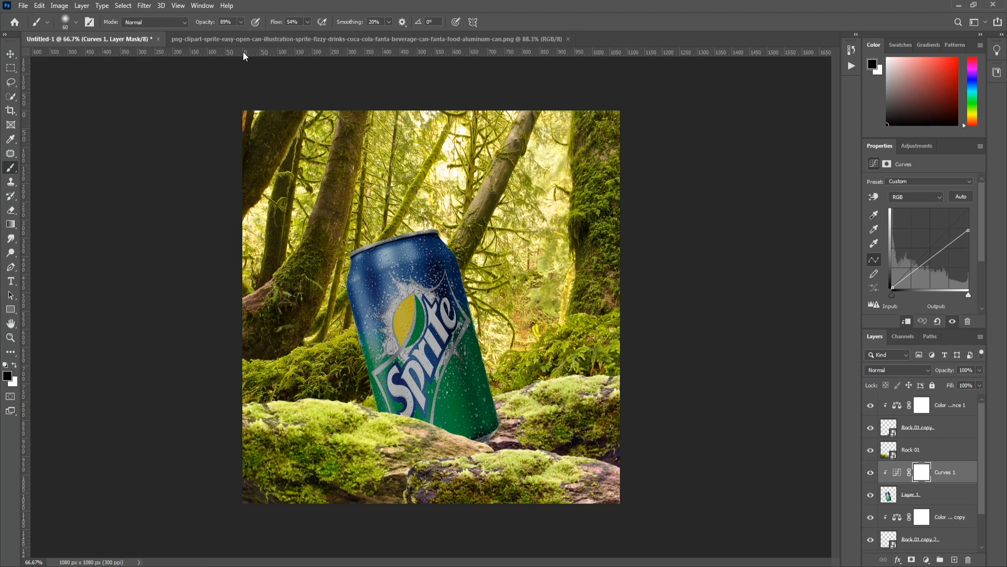
{"action": "left_click", "coordinate": [308, 22]}
{"action": "left_click", "coordinate": [242, 23]}
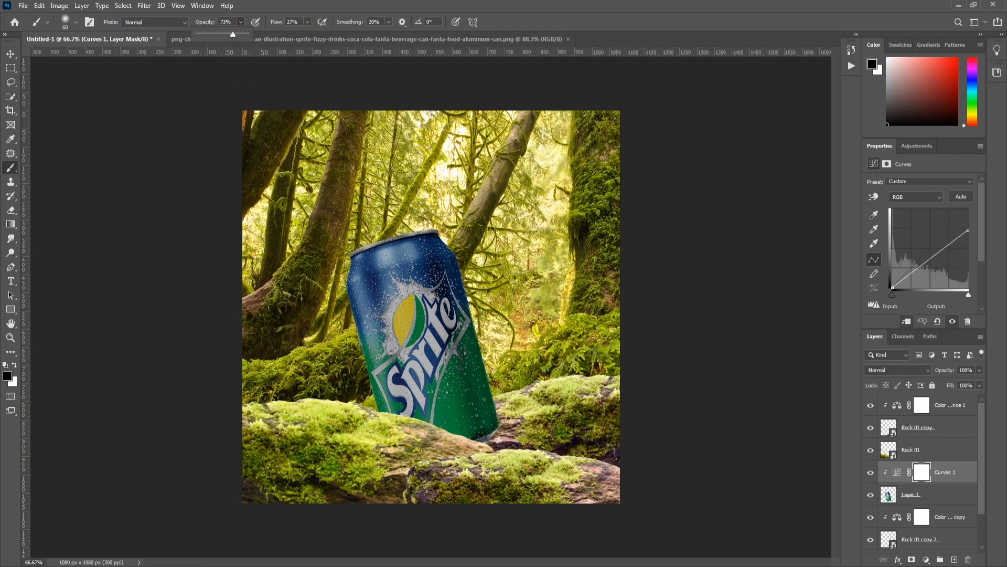
{"action": "left_click", "coordinate": [241, 24]}
{"action": "left_click_drag", "start_coordinate": [217, 36], "coordinate": [216, 36]}
{"action": "left_click", "coordinate": [307, 23]}
{"action": "left_click_drag", "start_coordinate": [307, 35], "coordinate": [336, 42]}
{"action": "left_click", "coordinate": [364, 379]}
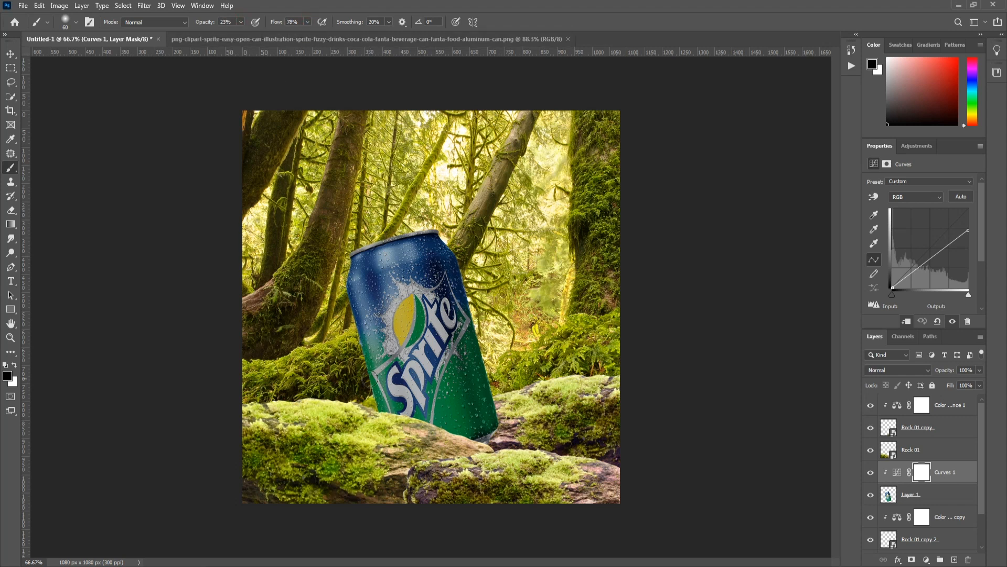
{"action": "left_click", "coordinate": [240, 22]}
{"action": "left_click", "coordinate": [377, 416]}
{"action": "left_click", "coordinate": [241, 22]}
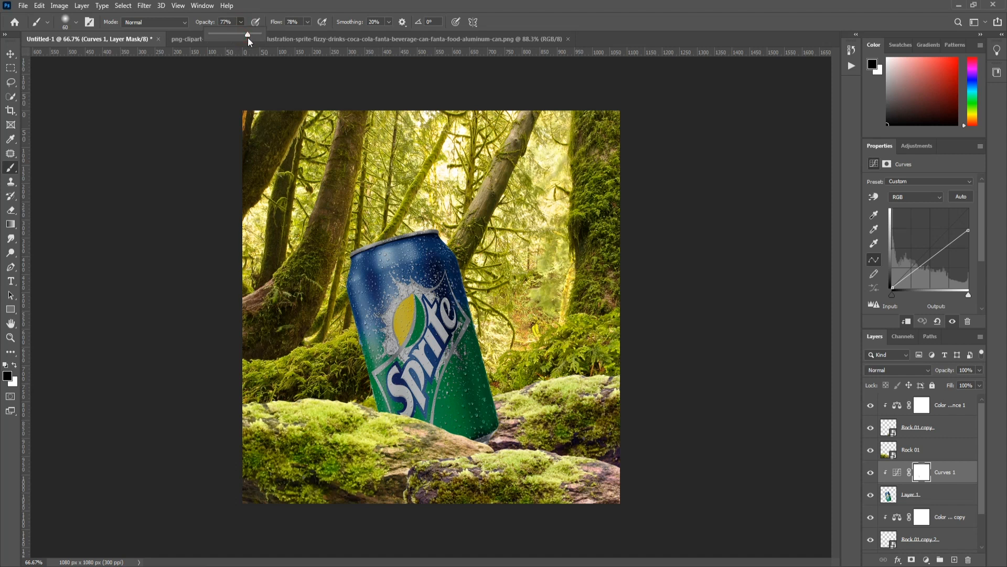
Paint black on the Curves 1 mask along the can's left edge, top rim and right edge to bring back the light.
{"action": "left_click", "coordinate": [377, 409]}
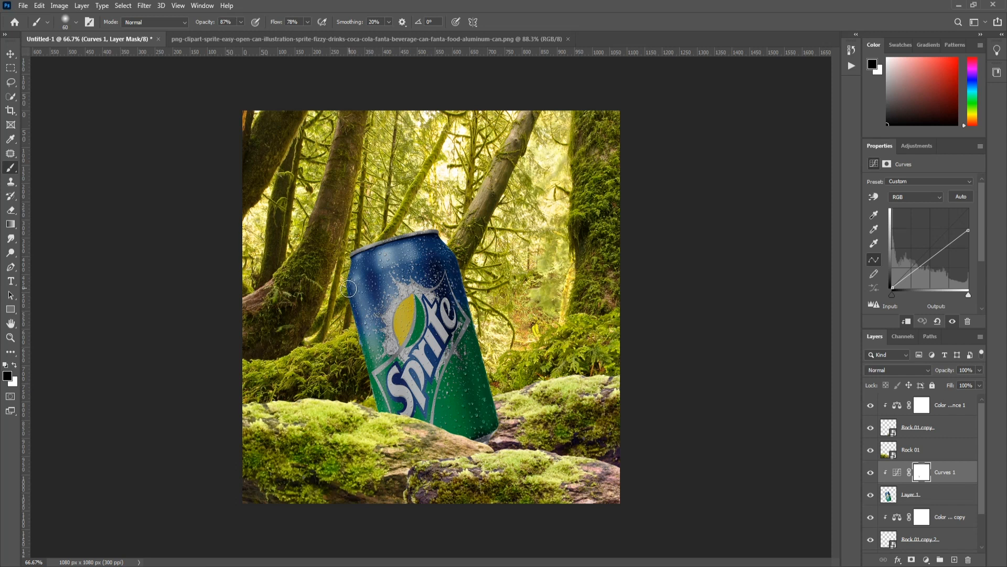
{"action": "left_click_drag", "start_coordinate": [349, 289], "coordinate": [353, 264]}
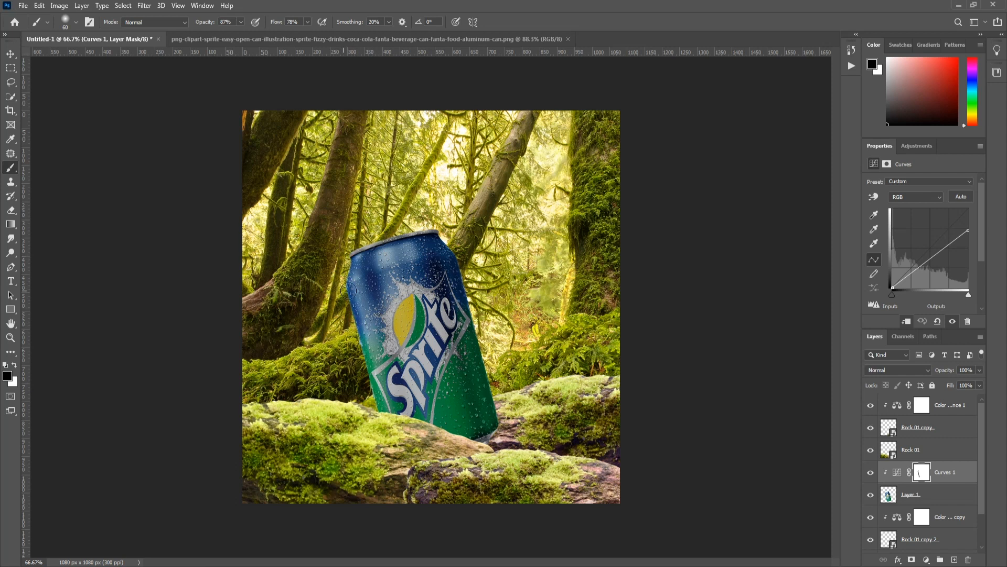
{"action": "left_click_drag", "start_coordinate": [388, 242], "coordinate": [425, 229]}
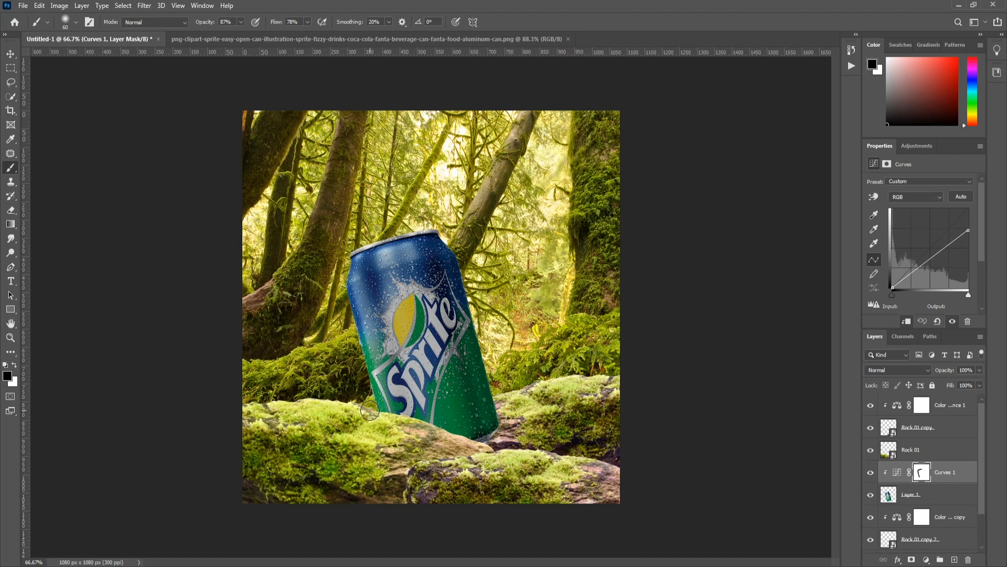
{"action": "left_click_drag", "start_coordinate": [344, 281], "coordinate": [383, 237]}
{"action": "mouse_move", "coordinate": [468, 262]}
{"action": "left_mouse_down"}
{"action": "mouse_move", "coordinate": [492, 407]}
{"action": "mouse_move", "coordinate": [471, 446]}
{"action": "left_mouse_up"}
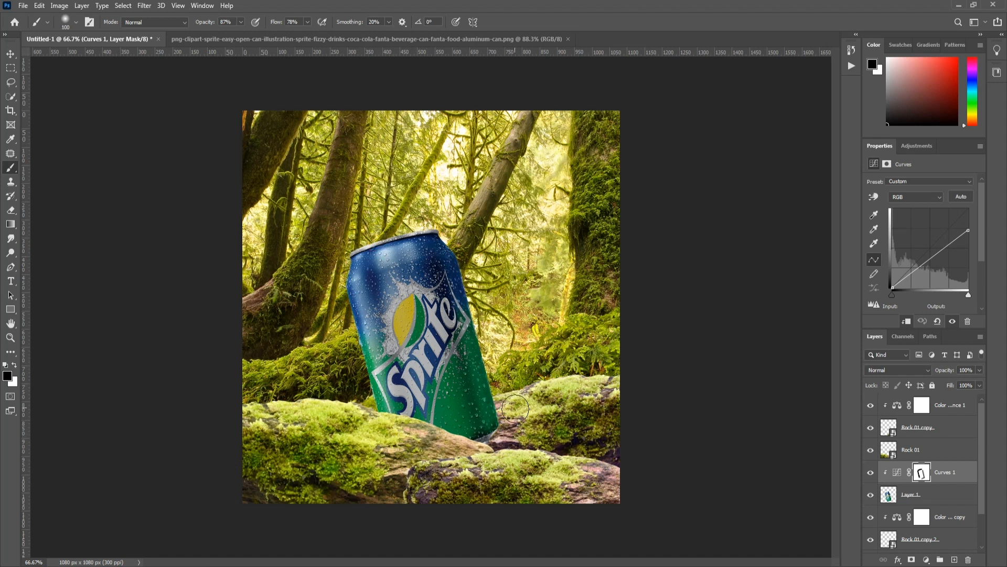
{"action": "left_click", "coordinate": [10, 55]}
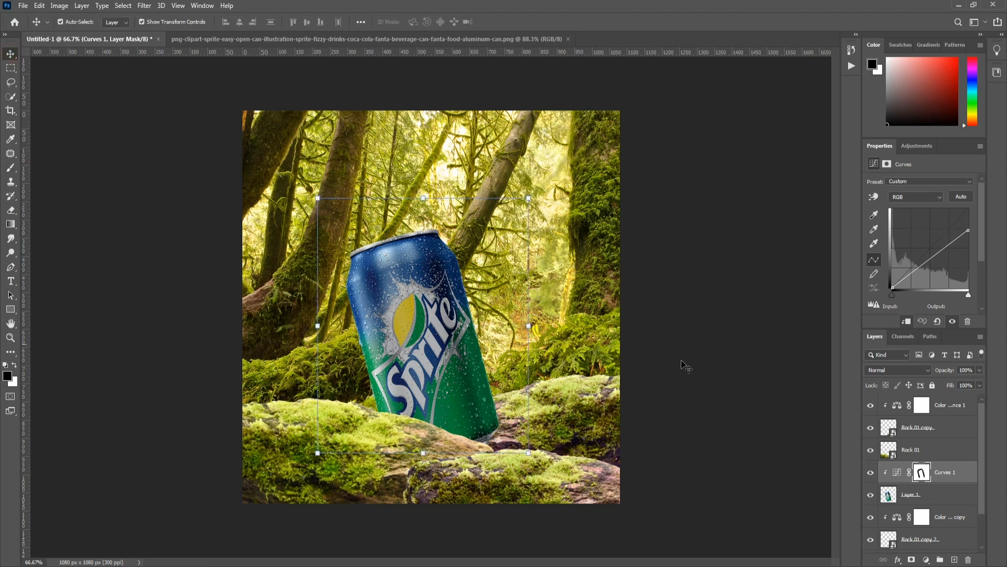
{"action": "left_click", "coordinate": [717, 469]}
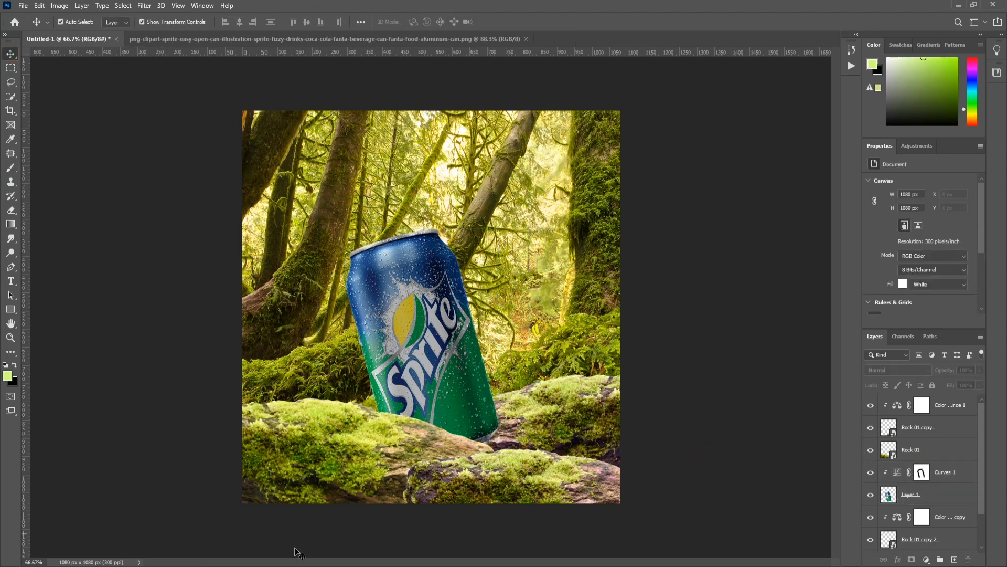
Place the sun flare image 2f6a29f2be in the composition and set its blend mode to Multiply.
{"action": "key", "text": "alt+Tab"}
{"action": "left_click_drag", "start_coordinate": [139, 136], "coordinate": [519, 201]}
{"action": "key", "text": "alt+Tab"}
{"action": "left_click_drag", "start_coordinate": [493, 281], "coordinate": [520, 177]}
{"action": "key", "text": "Return"}
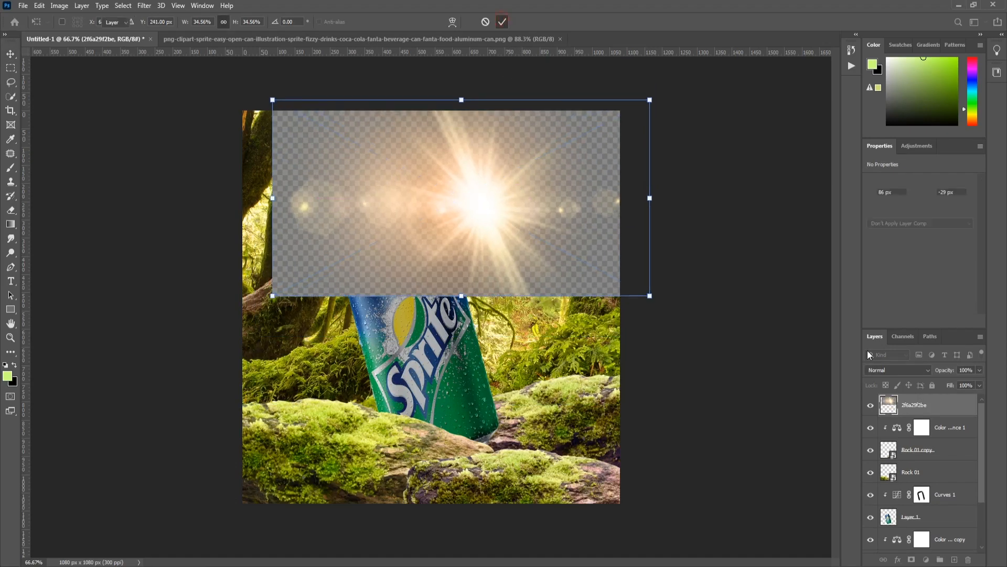
{"action": "left_click", "coordinate": [889, 370]}
{"action": "left_click", "coordinate": [876, 337]}
Scale the sun flare to 59.75% across the upper canvas and move its layer directly below Rock 01.
{"action": "left_click_drag", "start_coordinate": [272, 298], "coordinate": [214, 383]}
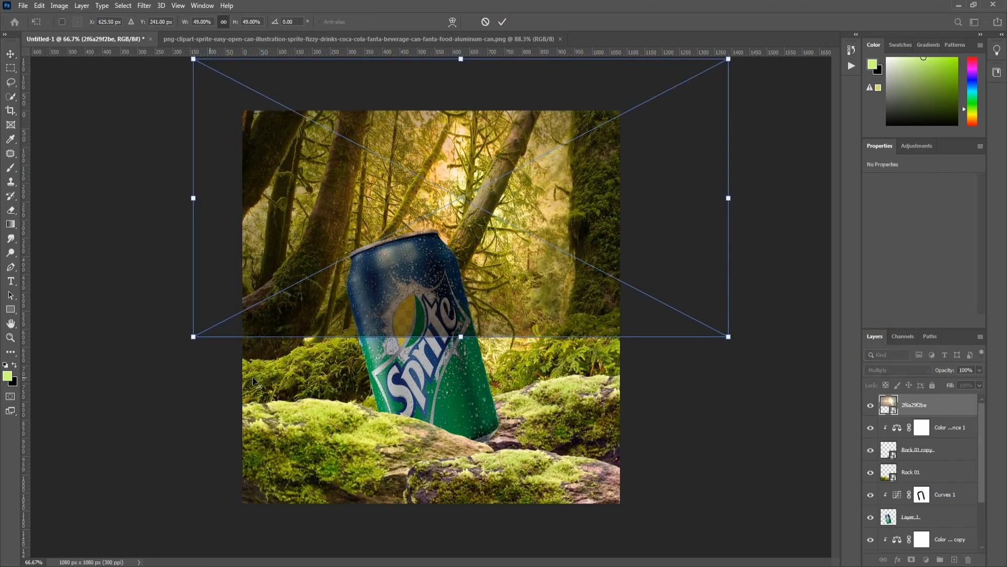
{"action": "left_click_drag", "start_coordinate": [461, 338], "coordinate": [461, 369]}
{"action": "mouse_move", "coordinate": [514, 321]}
{"action": "left_mouse_down"}
{"action": "mouse_move", "coordinate": [518, 344]}
{"action": "mouse_move", "coordinate": [510, 312]}
{"action": "mouse_move", "coordinate": [499, 327]}
{"action": "left_mouse_up"}
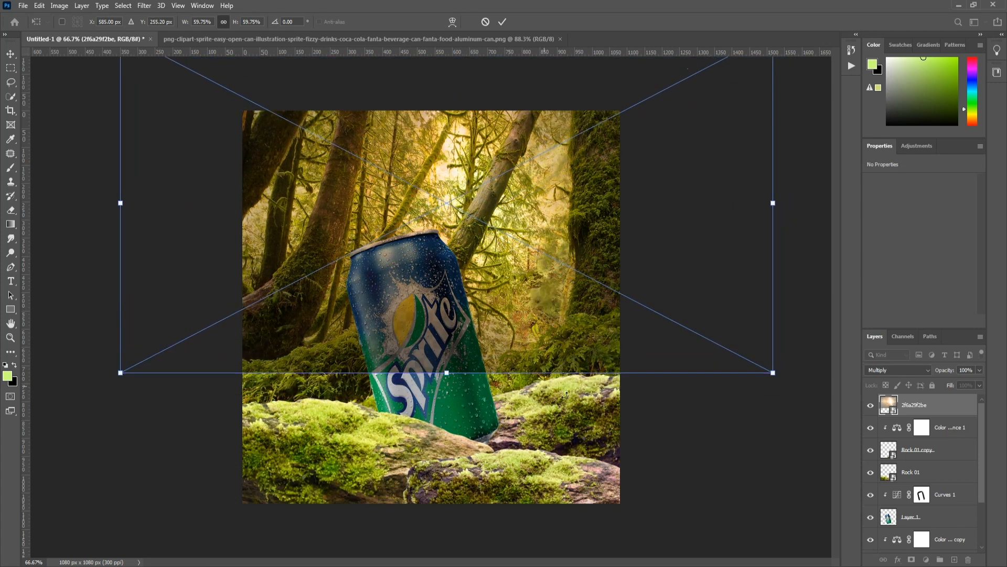
{"action": "key", "text": "Return"}
{"action": "left_click_drag", "start_coordinate": [921, 408], "coordinate": [897, 483]}
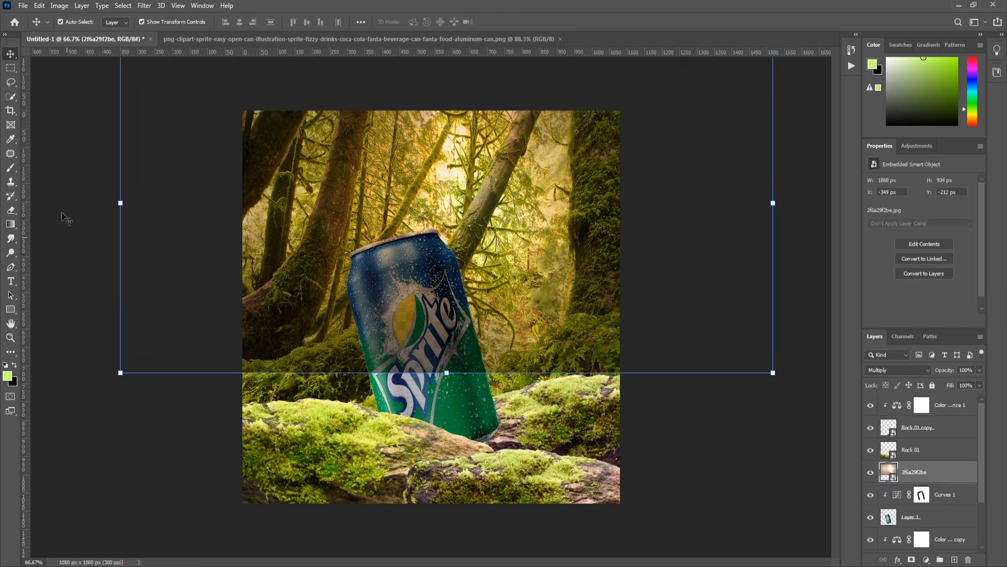
Rasterize the 2f6a29f2be layer for erasing and enlarge the Eraser brush to 250 px.
{"action": "key", "text": "e"}
{"action": "left_click", "coordinate": [117, 203]}
{"action": "left_click", "coordinate": [488, 222]}
{"action": "key", "text": "]"}
{"action": "key", "text": "]"}
{"action": "key", "text": "]"}
{"action": "key", "text": "]"}
{"action": "key", "text": "]"}
{"action": "mouse_move", "coordinate": [202, 321]}
{"action": "left_mouse_down"}
{"action": "mouse_move", "coordinate": [187, 353]}
{"action": "mouse_move", "coordinate": [668, 351]}
{"action": "mouse_move", "coordinate": [551, 363]}
{"action": "left_mouse_up"}
{"action": "key", "text": "ctrl+z"}
{"action": "key", "text": "ctrl+z"}
{"action": "key", "text": "ctrl+z"}
{"action": "key", "text": "ctrl+z"}
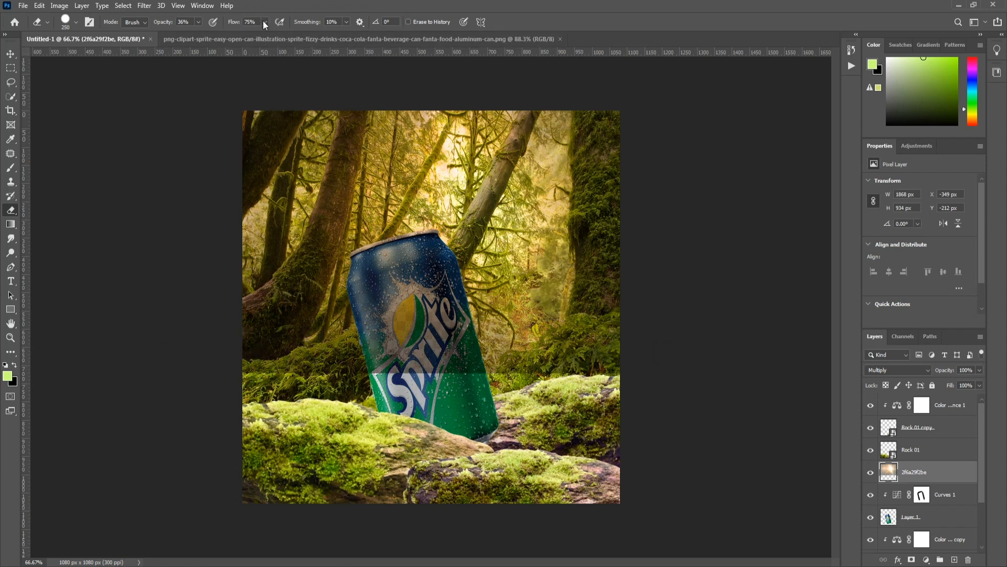
Erase the sun flare layer's hard lower edge softly with a large Eraser brush at 23% opacity.
{"action": "left_click", "coordinate": [199, 22]}
{"action": "left_click", "coordinate": [192, 35]}
{"action": "mouse_move", "coordinate": [200, 341]}
{"action": "left_mouse_down"}
{"action": "mouse_move", "coordinate": [318, 360]}
{"action": "mouse_move", "coordinate": [496, 362]}
{"action": "mouse_move", "coordinate": [543, 352]}
{"action": "left_mouse_up"}
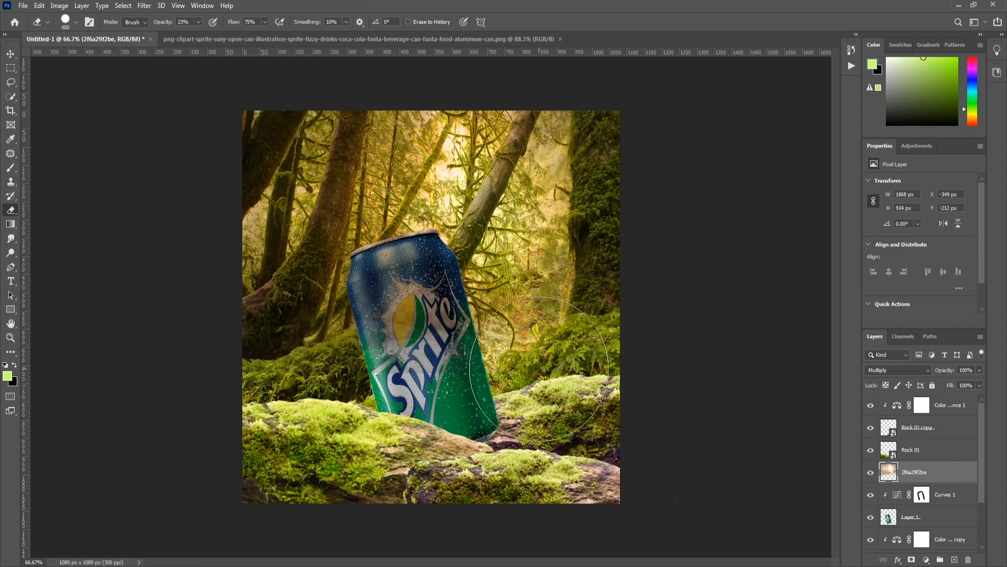
{"action": "key", "text": "bracketright"}
{"action": "key", "text": "bracketright"}
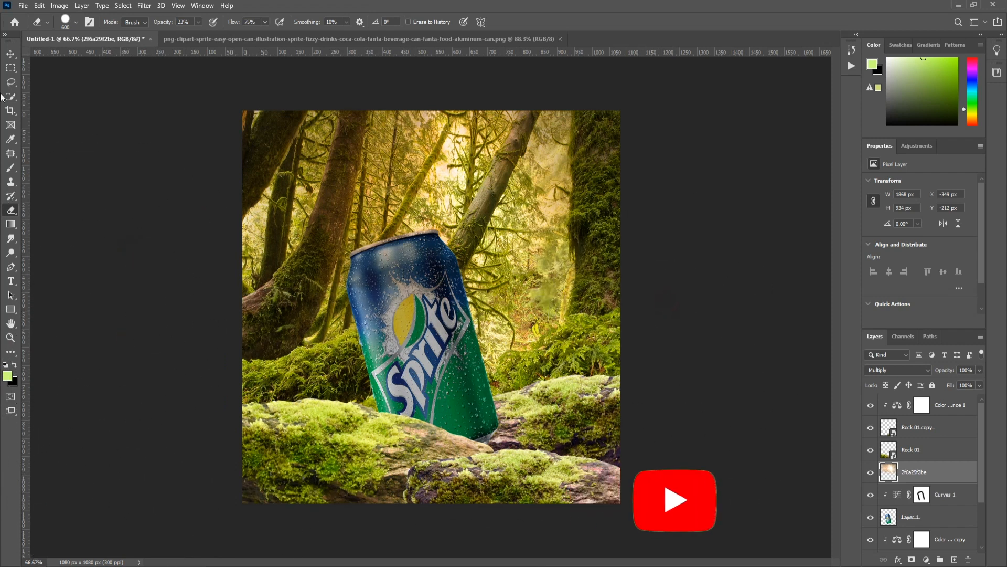
Move the 2f6a29f2be layer below the can's Layer 1 and deselect it.
{"action": "key", "text": "v"}
{"action": "left_click_drag", "start_coordinate": [927, 473], "coordinate": [923, 526]}
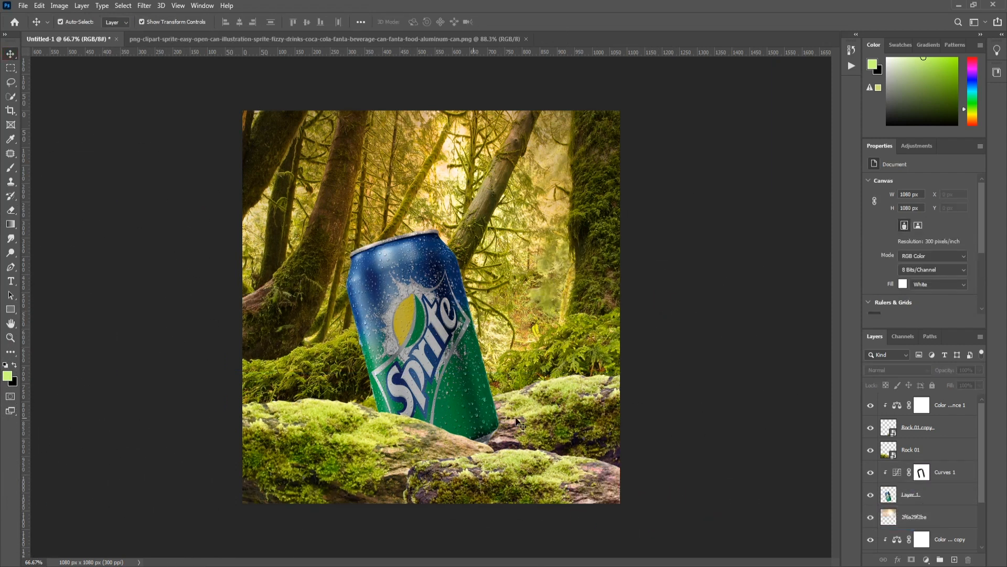
{"action": "left_click", "coordinate": [458, 197]}
{"action": "left_click", "coordinate": [789, 312]}
Place the light image 56fb7ed835 as the topmost layer and set its blend mode to Multiply.
{"action": "key", "text": "alt+Tab"}
{"action": "left_click_drag", "start_coordinate": [203, 146], "coordinate": [460, 281]}
{"action": "key", "text": "alt+Tab"}
{"action": "left_click", "coordinate": [899, 370]}
{"action": "left_click", "coordinate": [892, 340]}
Enlarge the 56fb7ed835 image to 67.25% so it covers the whole canvas, keeping the Multiply blend mode.
{"action": "mouse_move", "coordinate": [531, 325]}
{"action": "left_mouse_down"}
{"action": "mouse_move", "coordinate": [523, 307]}
{"action": "mouse_move", "coordinate": [524, 327]}
{"action": "left_mouse_up"}
{"action": "left_click_drag", "start_coordinate": [432, 398], "coordinate": [424, 524]}
{"action": "left_click_drag", "start_coordinate": [486, 453], "coordinate": [508, 449]}
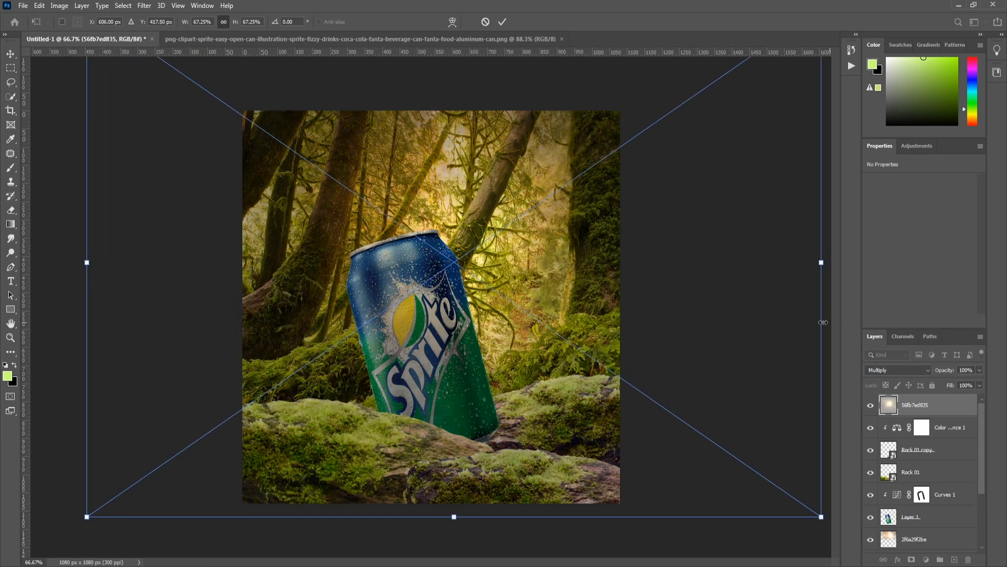
{"action": "left_click", "coordinate": [910, 371]}
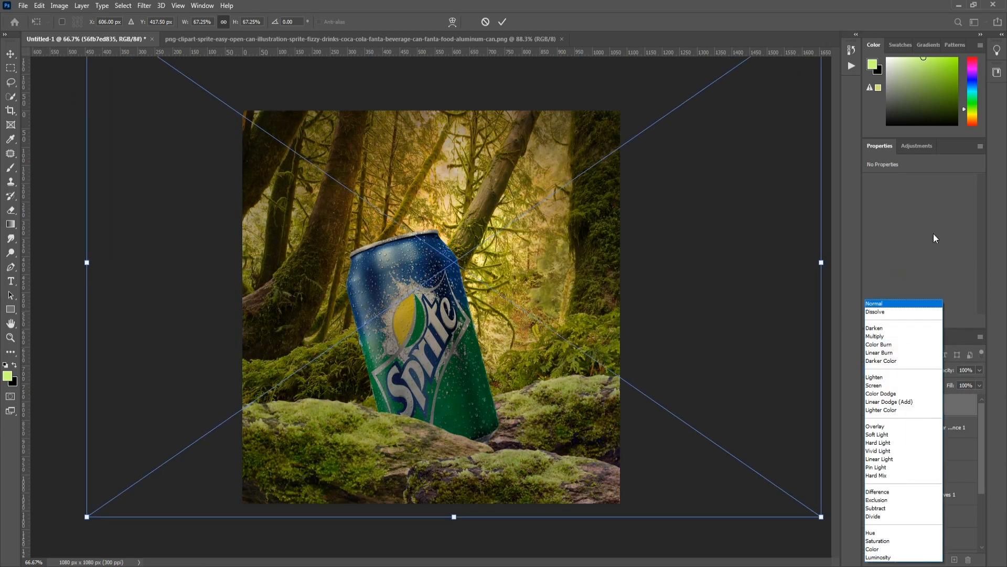
{"action": "left_click", "coordinate": [894, 340]}
{"action": "key", "text": "Return"}
{"action": "mouse_move", "coordinate": [925, 413]}
{"action": "left_mouse_down"}
{"action": "mouse_move", "coordinate": [908, 527]}
{"action": "mouse_move", "coordinate": [929, 490]}
{"action": "mouse_move", "coordinate": [939, 419]}
{"action": "left_mouse_up"}
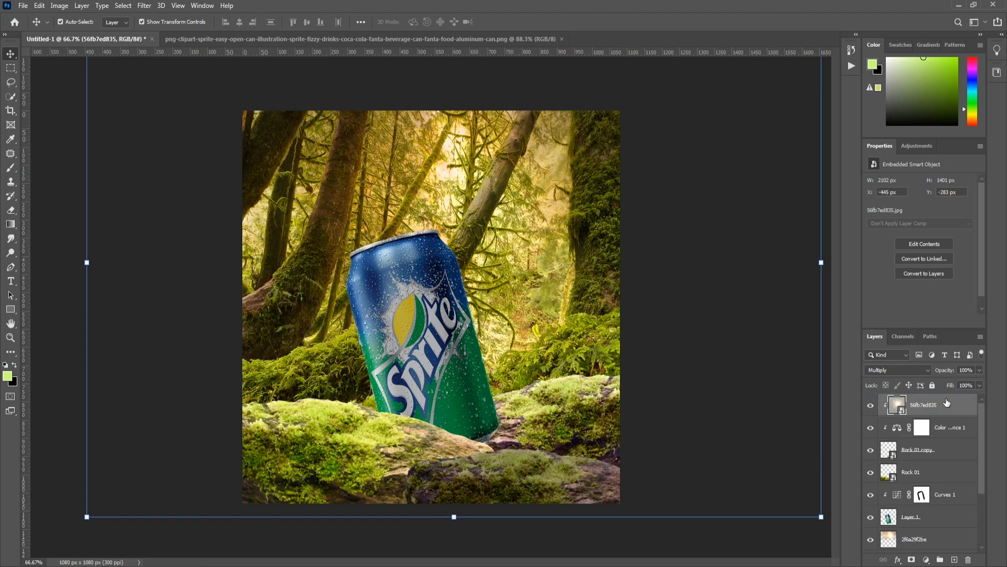
{"action": "type", "text": "100"}
{"action": "key", "text": "Return"}
{"action": "left_click", "coordinate": [922, 415], "text": "alt"}
Reduce the 56fb7ed835 layer's opacity to 15% and deselect it.
{"action": "mouse_move", "coordinate": [951, 374]}
{"action": "left_mouse_down"}
{"action": "mouse_move", "coordinate": [936, 374]}
{"action": "mouse_move", "coordinate": [946, 373]}
{"action": "left_mouse_up"}
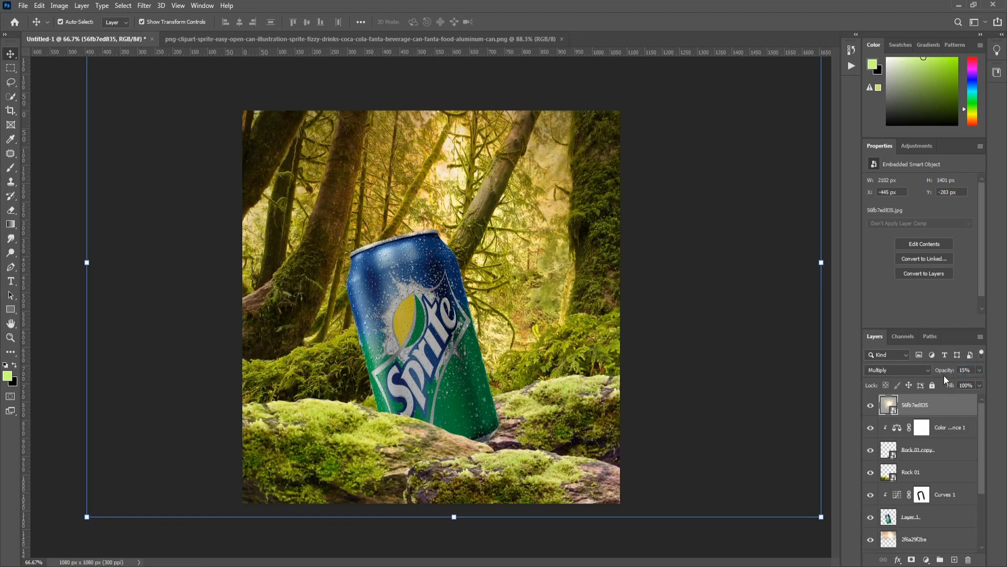
{"action": "left_click", "coordinate": [83, 466]}
{"action": "left_click", "coordinate": [505, 22]}
{"action": "left_click", "coordinate": [157, 187]}
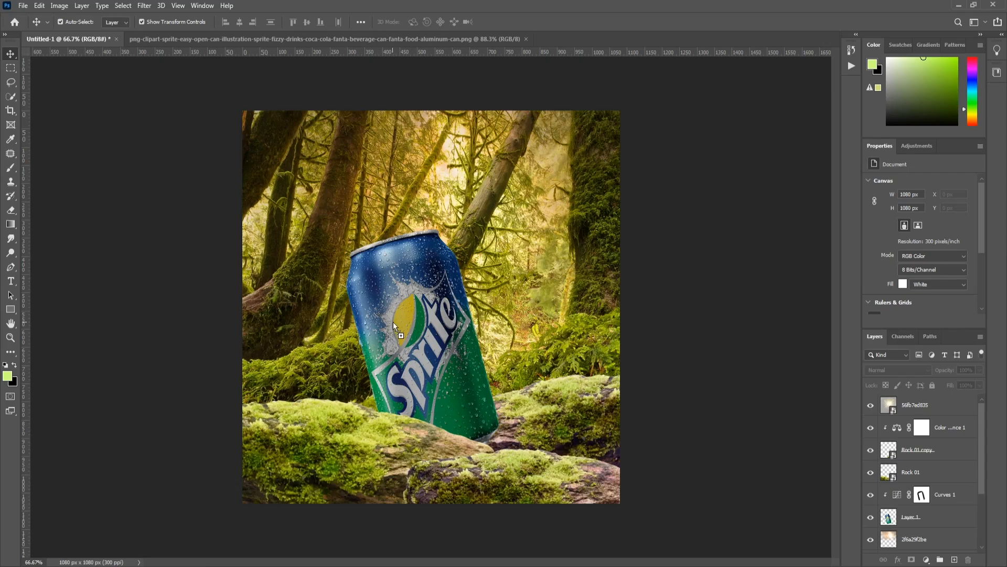
Place the lens flare image 29317c7d34 on top and set its blend mode to Screen.
{"action": "left_click", "coordinate": [899, 371]}
{"action": "left_click", "coordinate": [890, 387]}
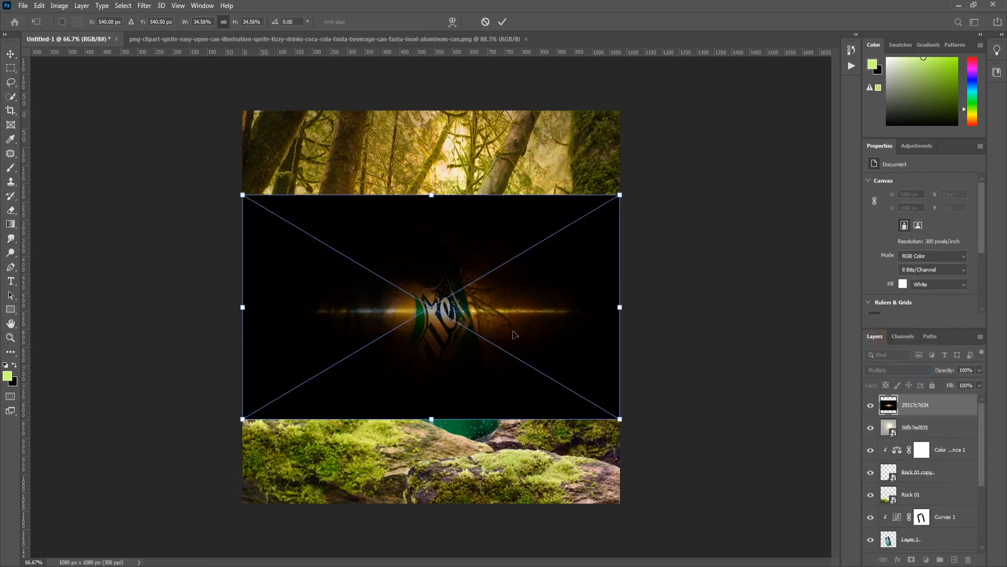
{"action": "left_click", "coordinate": [502, 21]}
{"action": "left_click", "coordinate": [899, 372]}
{"action": "left_click", "coordinate": [883, 385]}
Scale the lens flare to 30.36% and position its bright center on the can's top rim.
{"action": "left_click_drag", "start_coordinate": [452, 318], "coordinate": [425, 242]}
{"action": "left_click_drag", "start_coordinate": [399, 344], "coordinate": [402, 330]}
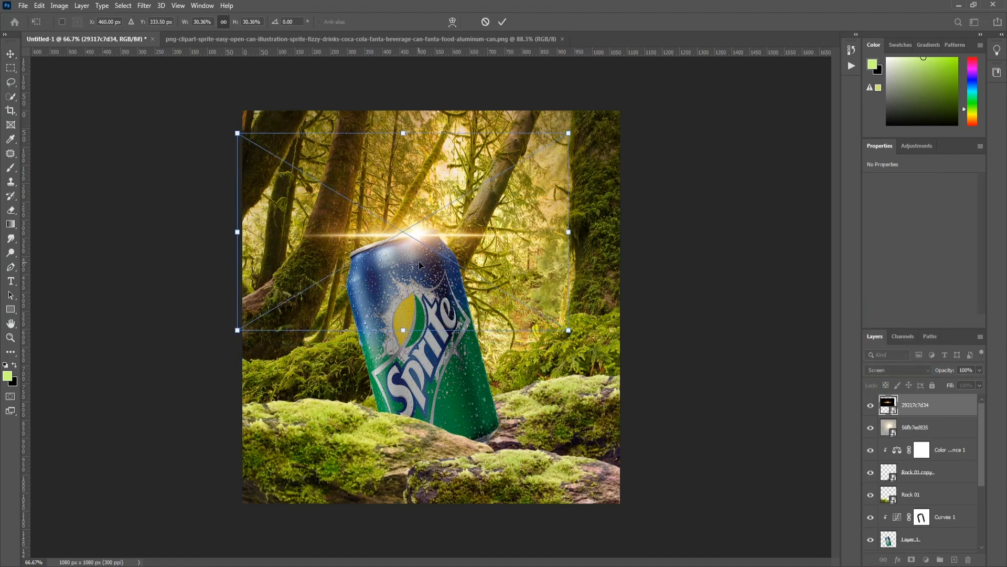
{"action": "left_click_drag", "start_coordinate": [418, 260], "coordinate": [434, 257]}
{"action": "left_click", "coordinate": [502, 22]}
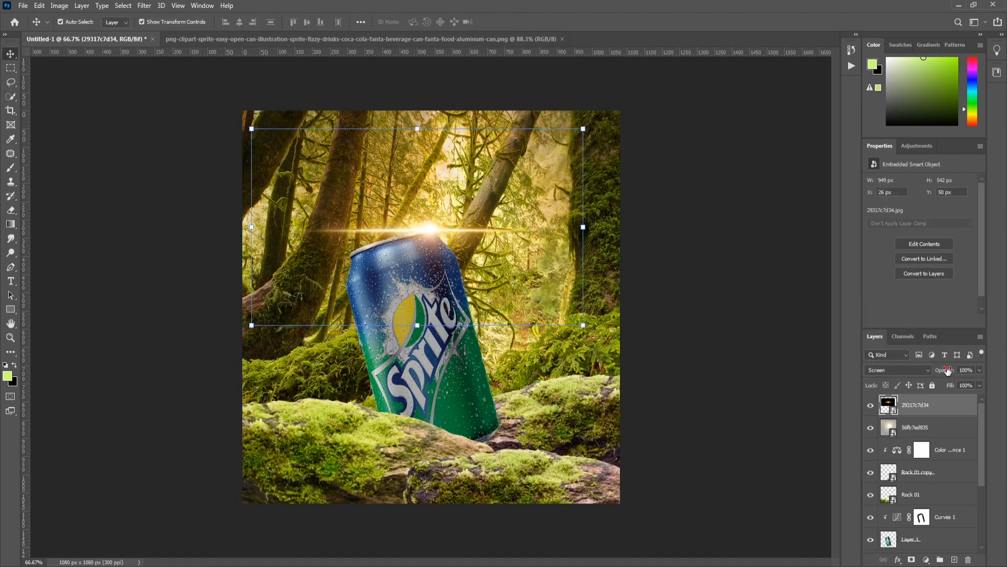
Lower the lens flare's opacity to 49%, then tilt it to follow the can's top rim and reposition it there.
{"action": "left_click_drag", "start_coordinate": [946, 370], "coordinate": [942, 374]}
{"action": "left_click_drag", "start_coordinate": [448, 257], "coordinate": [453, 258]}
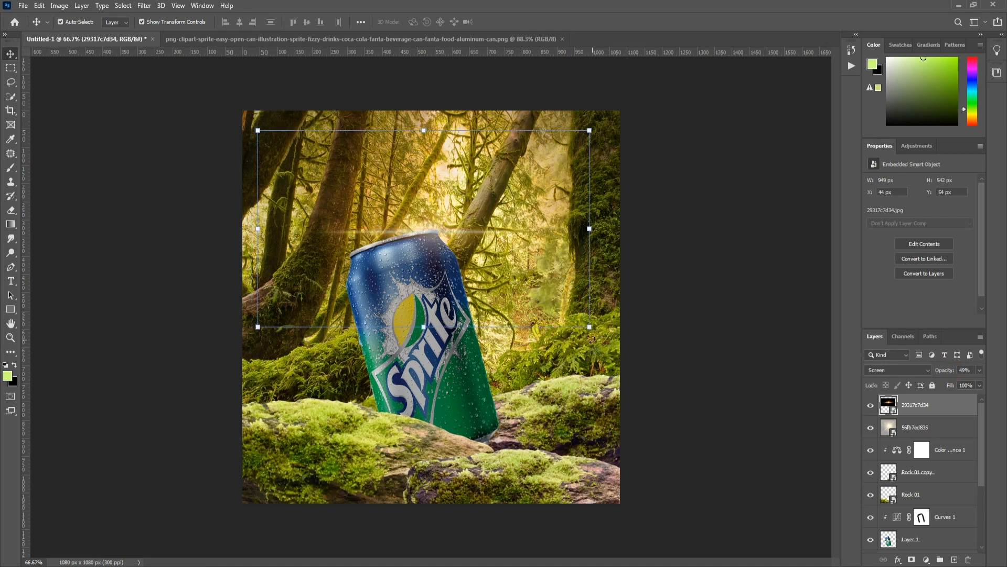
{"action": "left_click_drag", "start_coordinate": [593, 338], "coordinate": [602, 320]}
{"action": "left_click_drag", "start_coordinate": [447, 228], "coordinate": [412, 234]}
{"action": "left_click", "coordinate": [502, 21]}
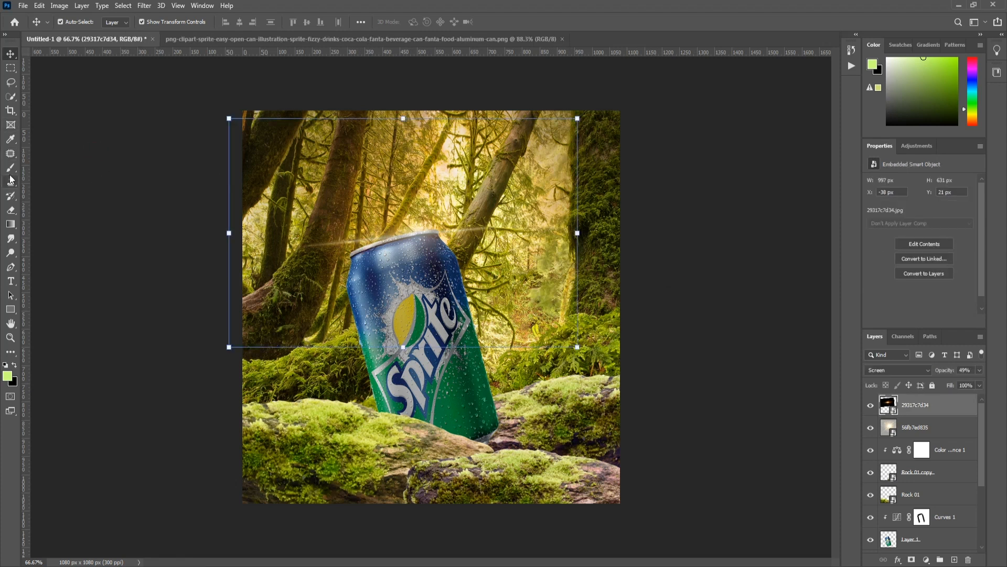
Rasterize the 29317c7d34 layer and erase the flare's side streaks around the can with the Eraser, reducing the brush to 250 px.
{"action": "left_click", "coordinate": [10, 210]}
{"action": "left_click", "coordinate": [335, 316]}
{"action": "key", "text": "Return"}
{"action": "key", "text": "bracketleft"}
{"action": "key", "text": "bracketleft"}
{"action": "key", "text": "bracketleft"}
{"action": "key", "text": "bracketleft"}
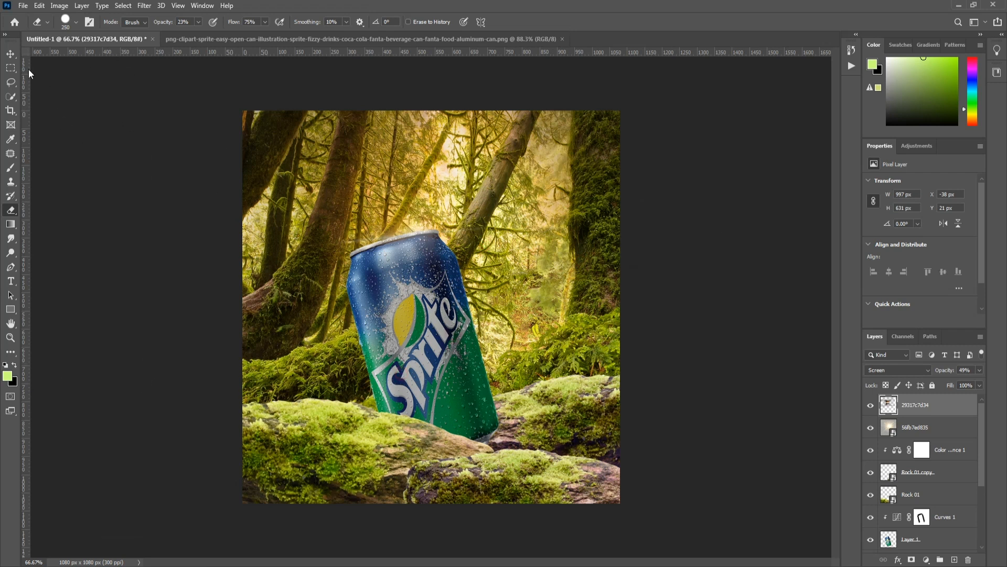
{"action": "key", "text": "v"}
{"action": "left_click", "coordinate": [701, 409]}
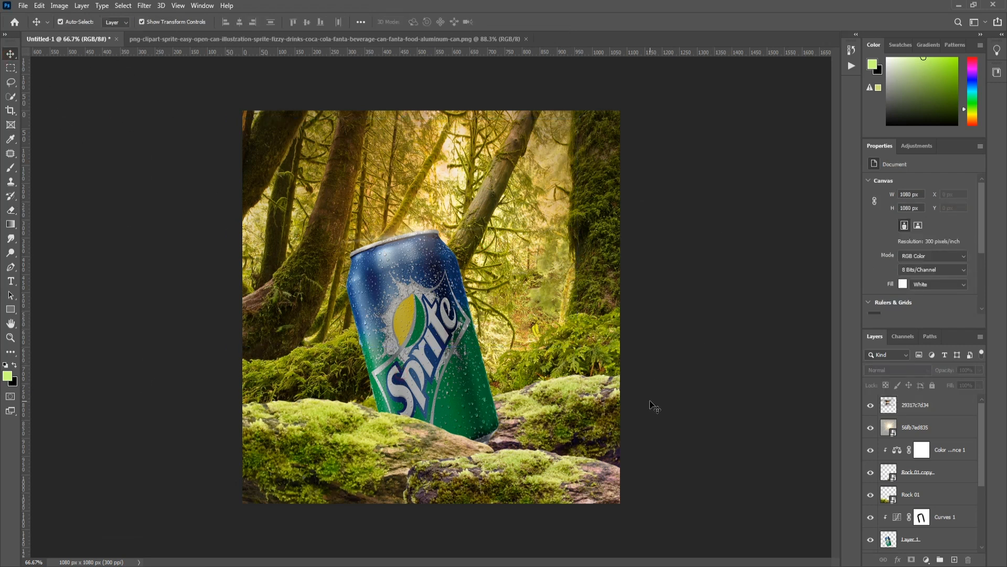